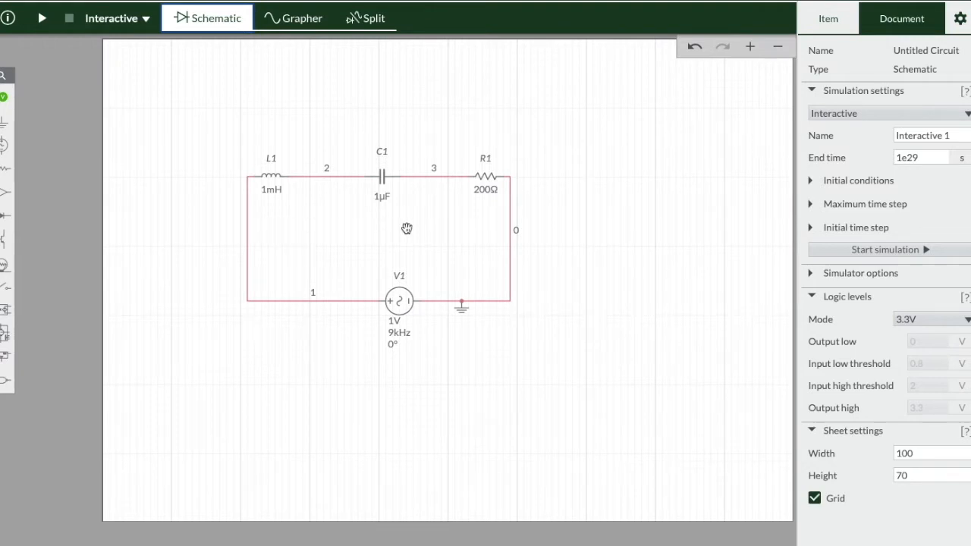
Lower the frequency of the AC voltage source V1 to 300 Hz.
click(406, 338)
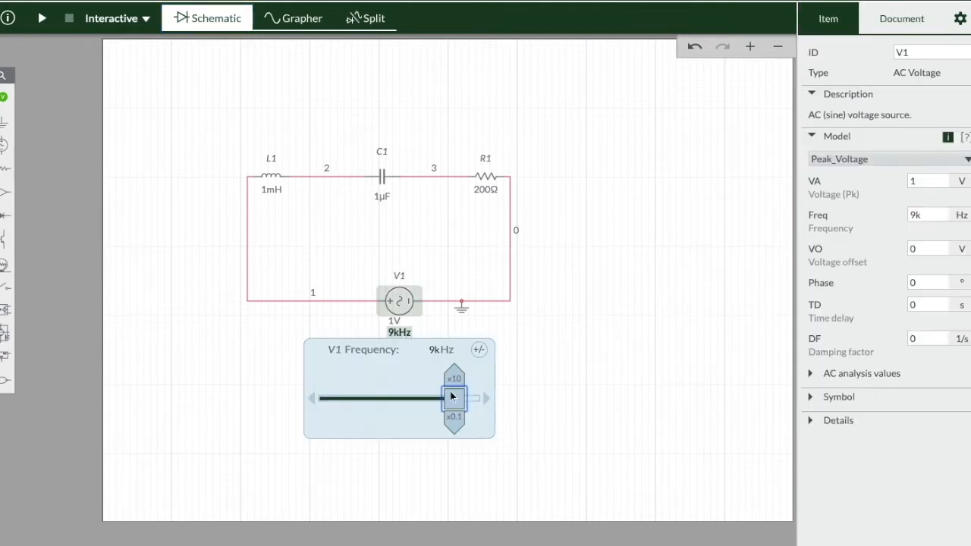
drag(455, 399, 339, 390)
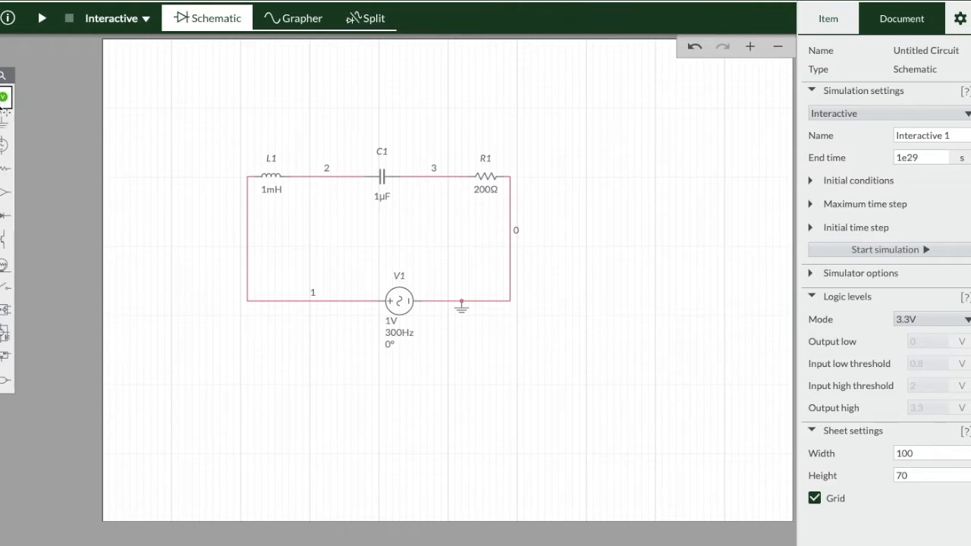
Place a current probe on the wire between L1 and C1 and a voltage probe on the wire between V1 and L1.
click(4, 97)
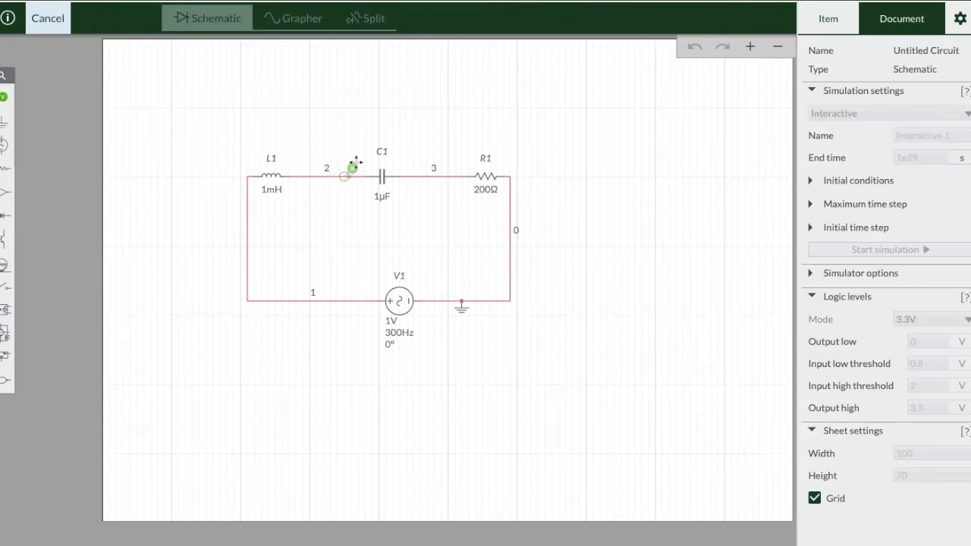
click(354, 163)
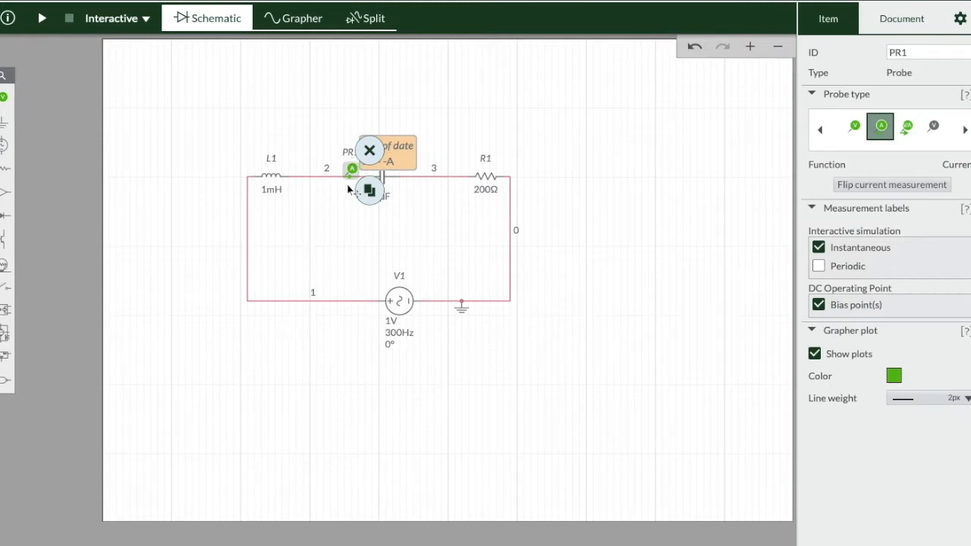
click(5, 99)
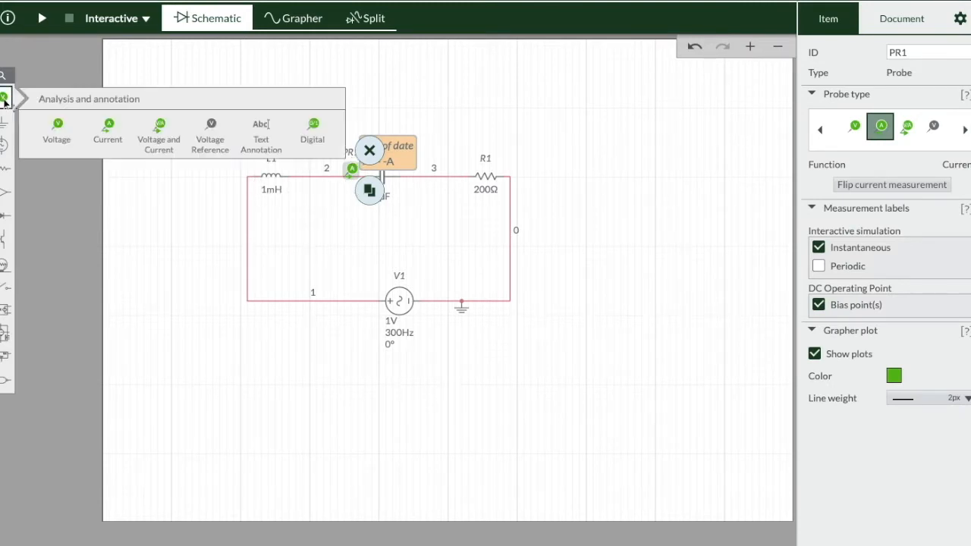
click(59, 127)
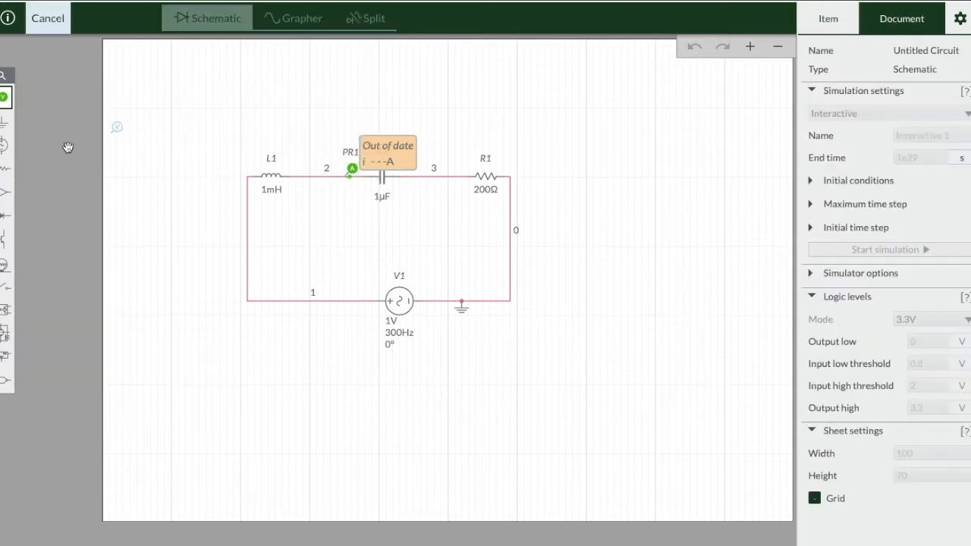
click(260, 221)
click(53, 122)
click(255, 195)
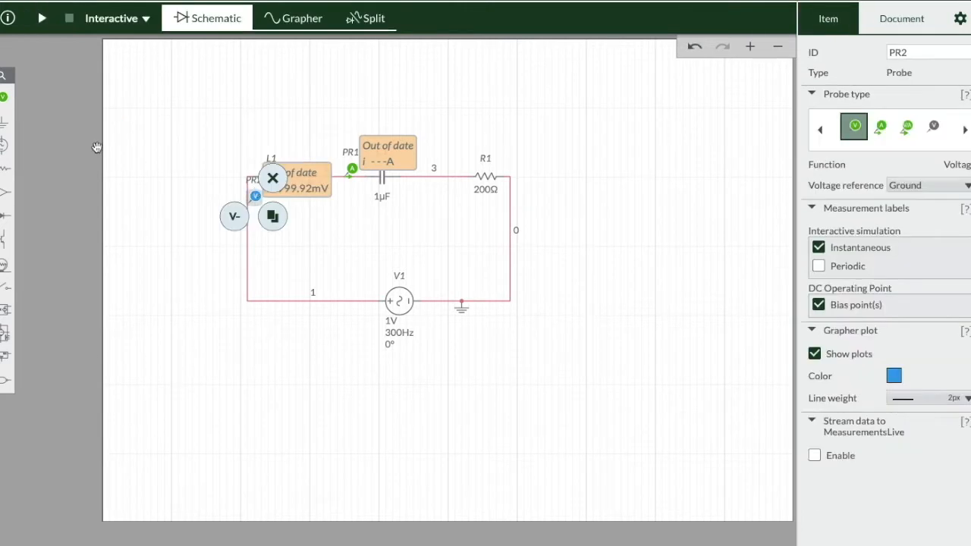
Add a voltage reference between C1 and R1 and assign it as the voltage reference of probe PR2.
click(3, 97)
click(208, 133)
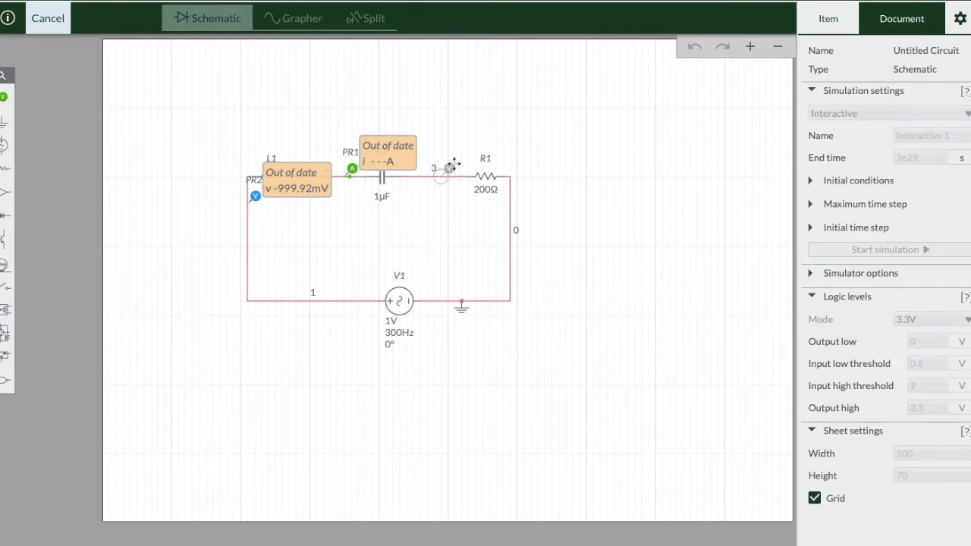
click(453, 167)
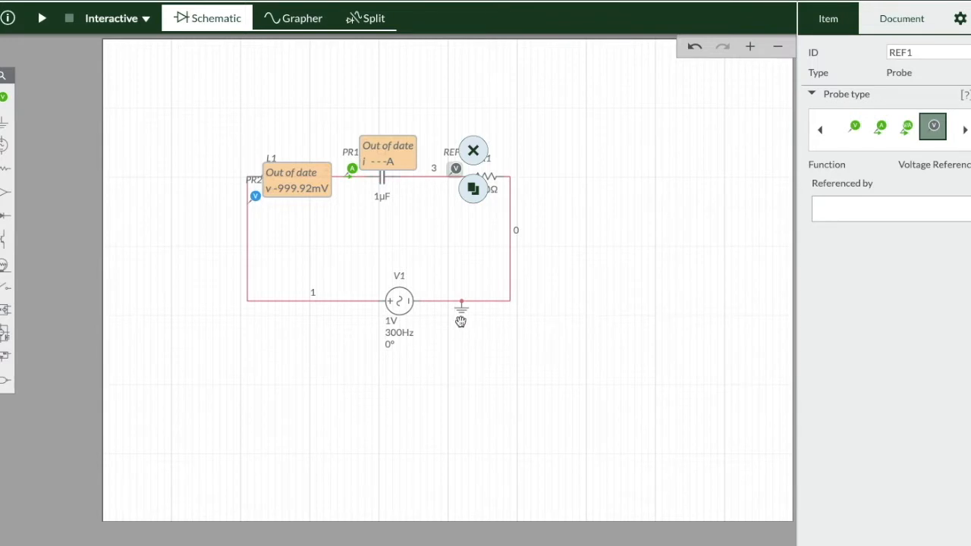
click(255, 197)
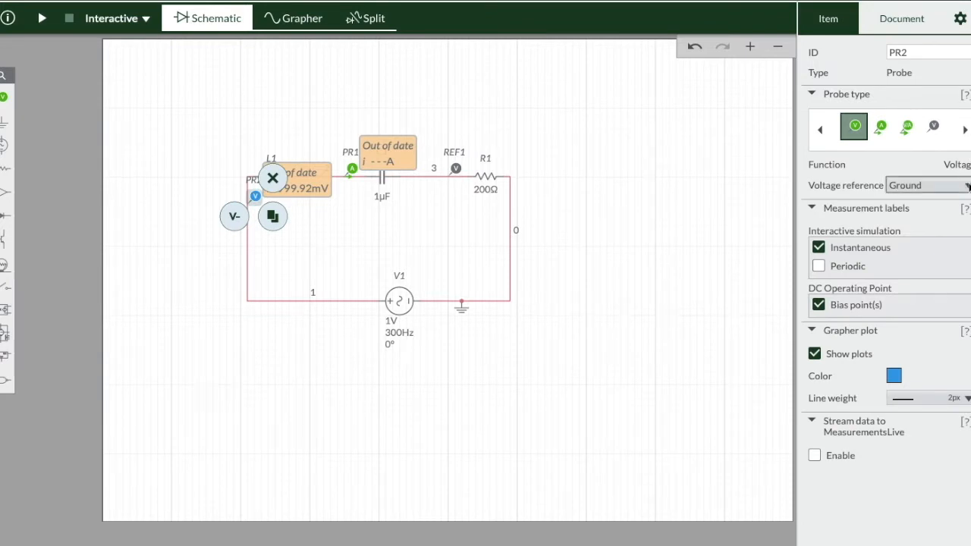
click(968, 186)
click(902, 217)
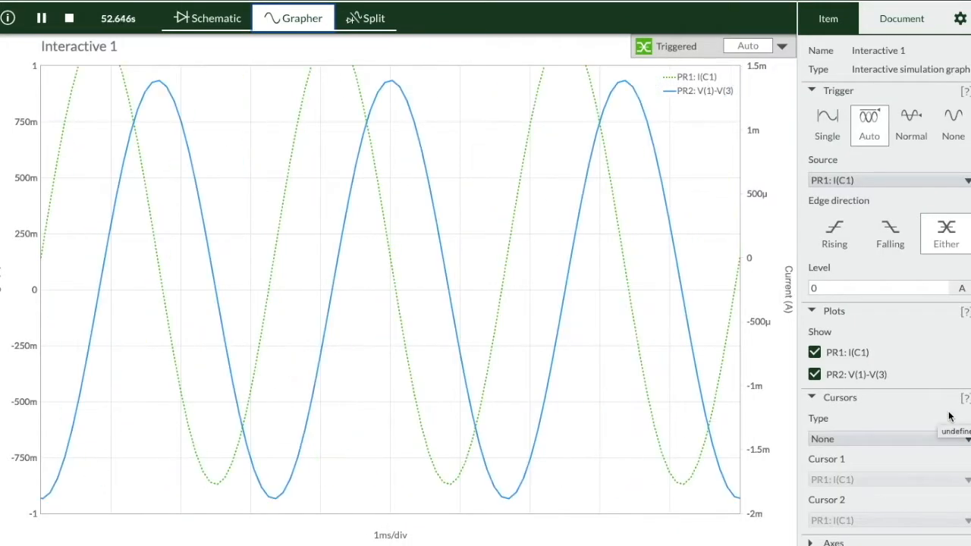
Stop the running simulation and rerun it with schematic and graph side by side, using the Auto trigger.
scroll(949, 416, down, 1)
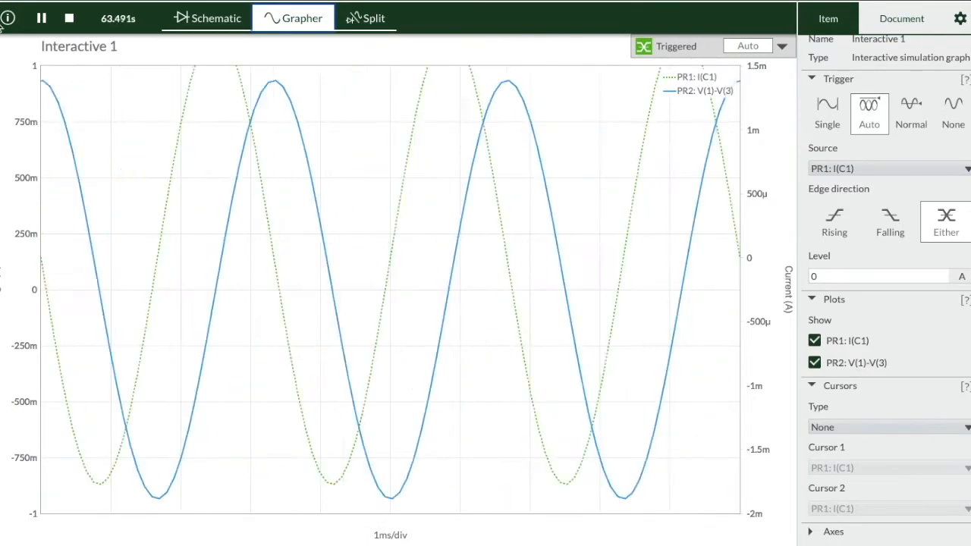
click(69, 20)
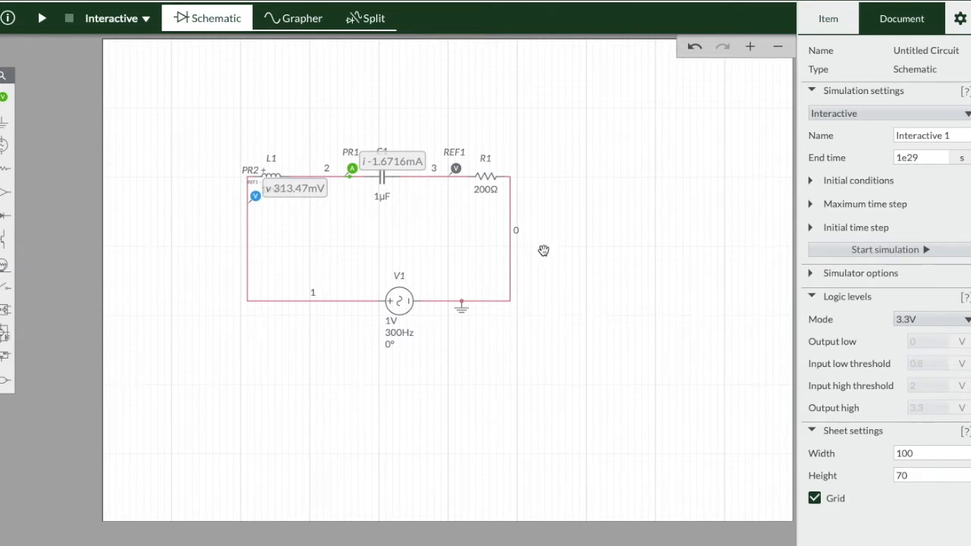
click(372, 22)
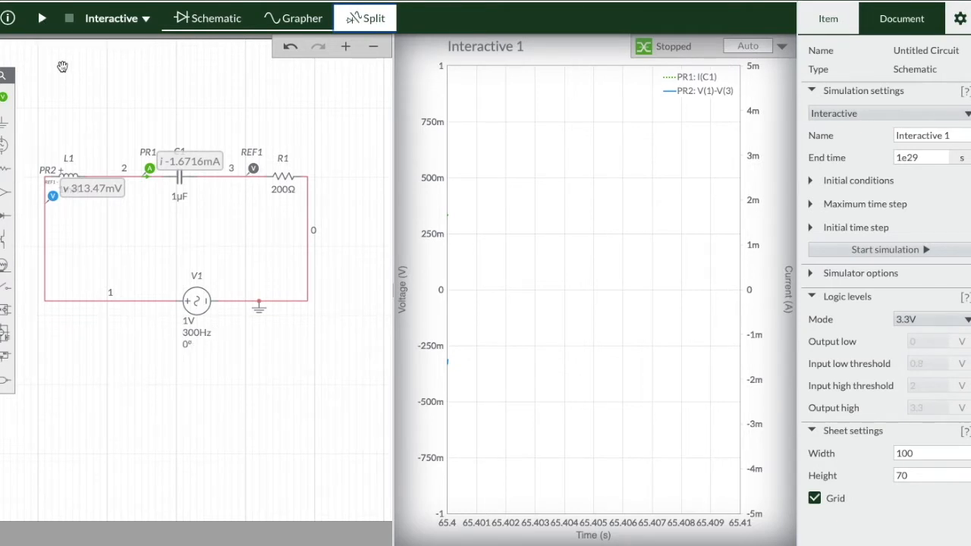
click(42, 19)
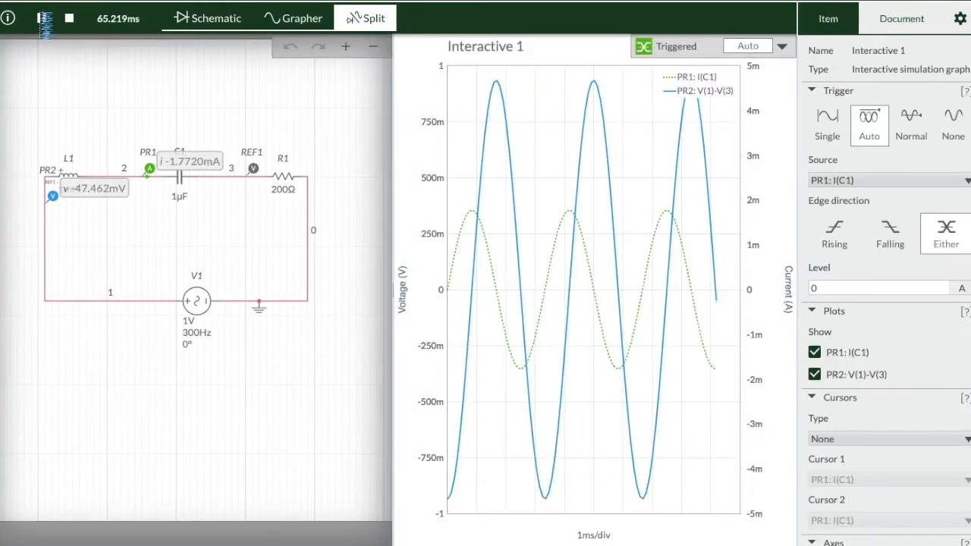
click(871, 138)
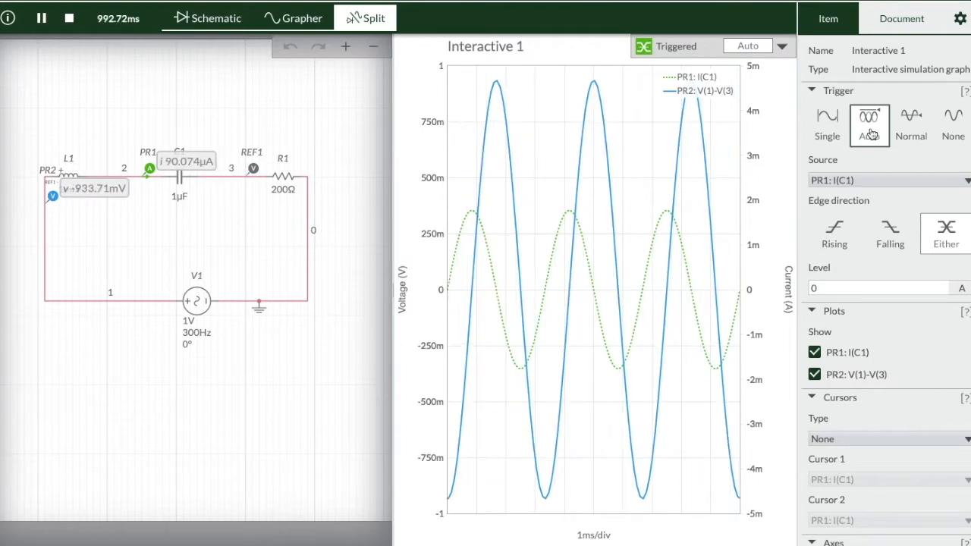
Raise V1's frequency to 535 Hz and on to 1.00 kHz while the simulation runs.
click(201, 332)
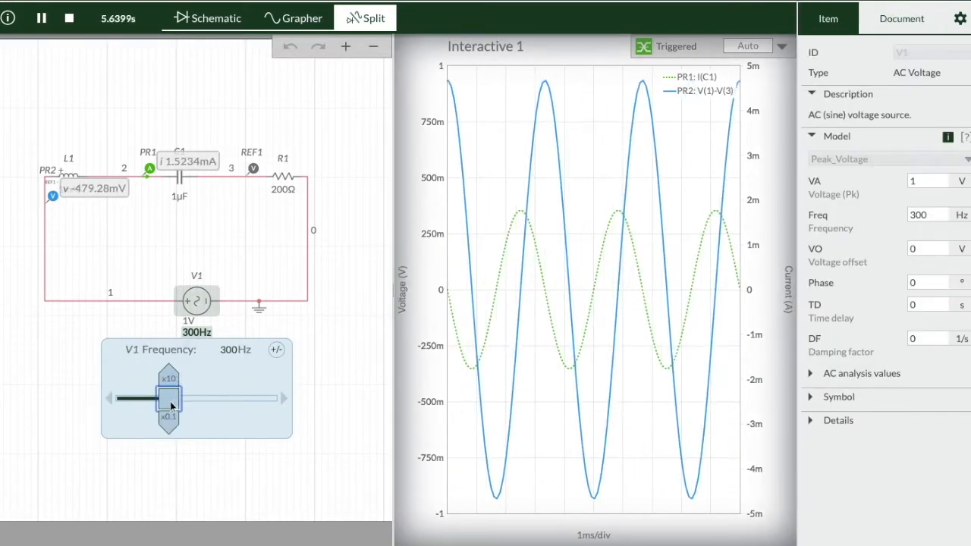
drag(169, 403, 199, 401)
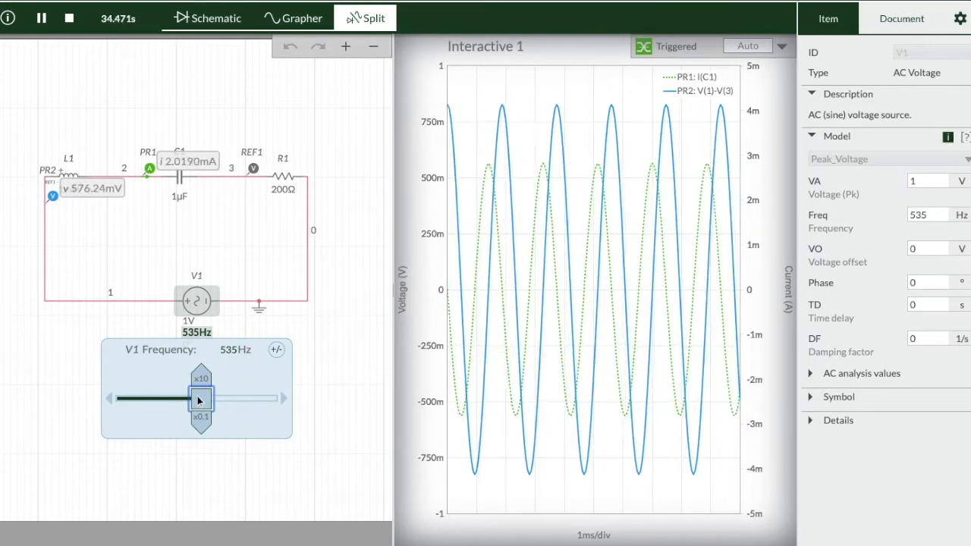
drag(199, 401, 296, 395)
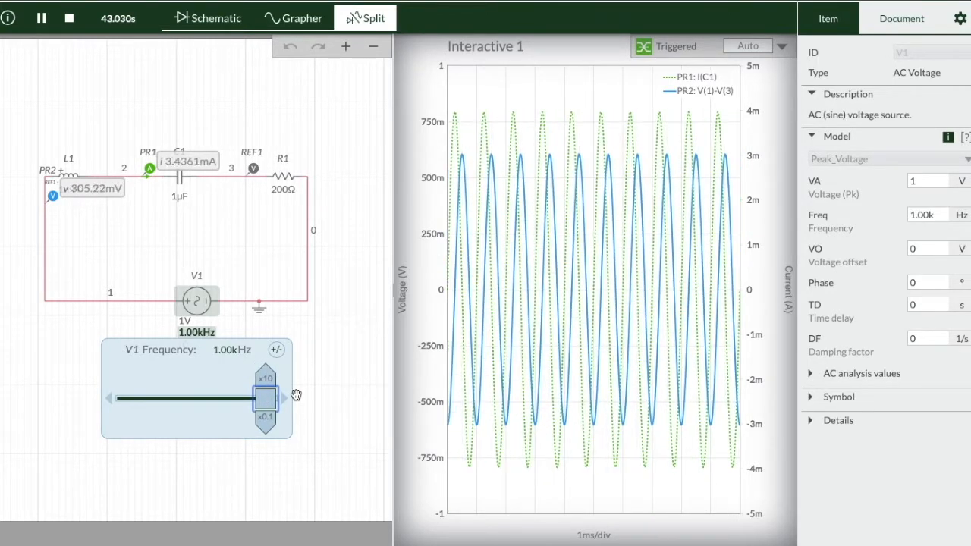
click(321, 371)
Sweep V1's frequency upward through 2.85, 3.15 and 5.00 kHz to 5.05 kHz in the running simulation.
click(201, 337)
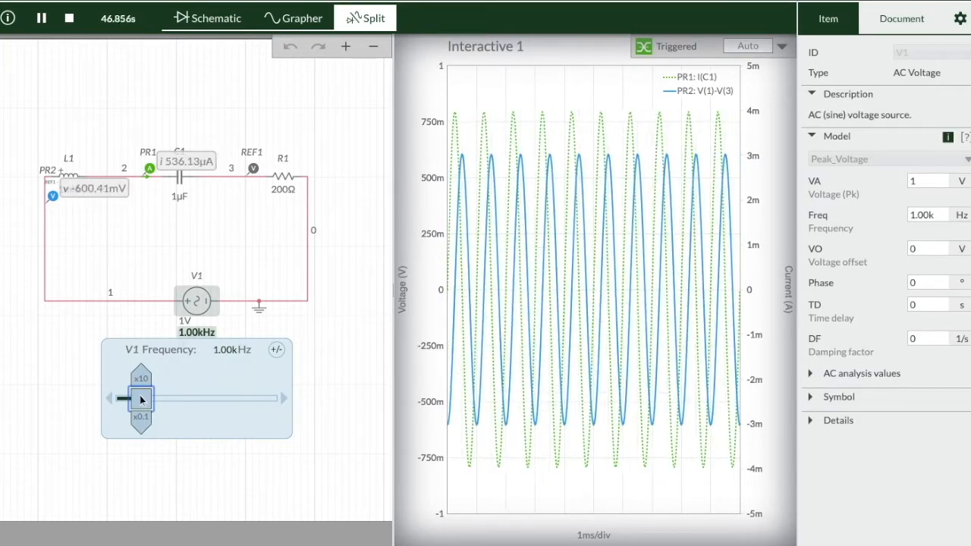
drag(140, 400, 168, 400)
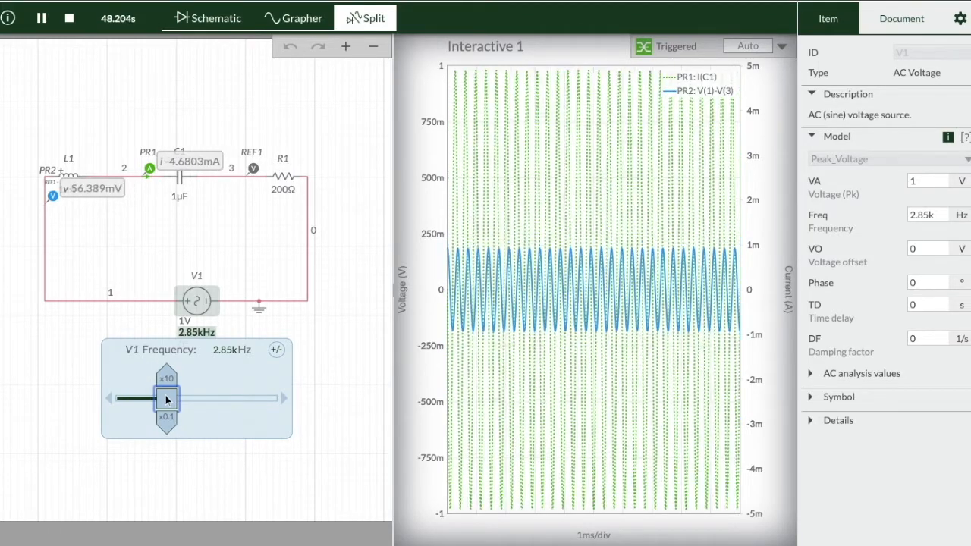
drag(167, 399, 171, 401)
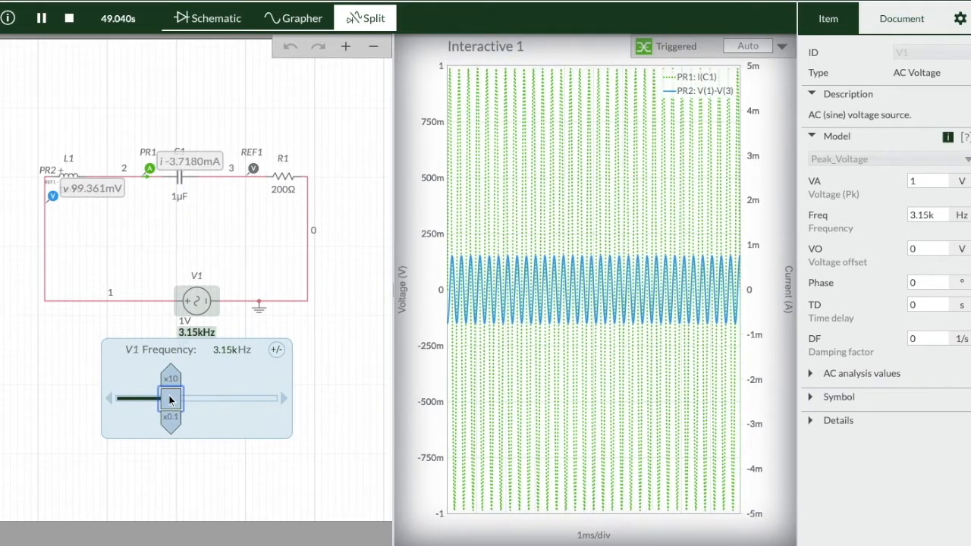
drag(171, 401, 196, 401)
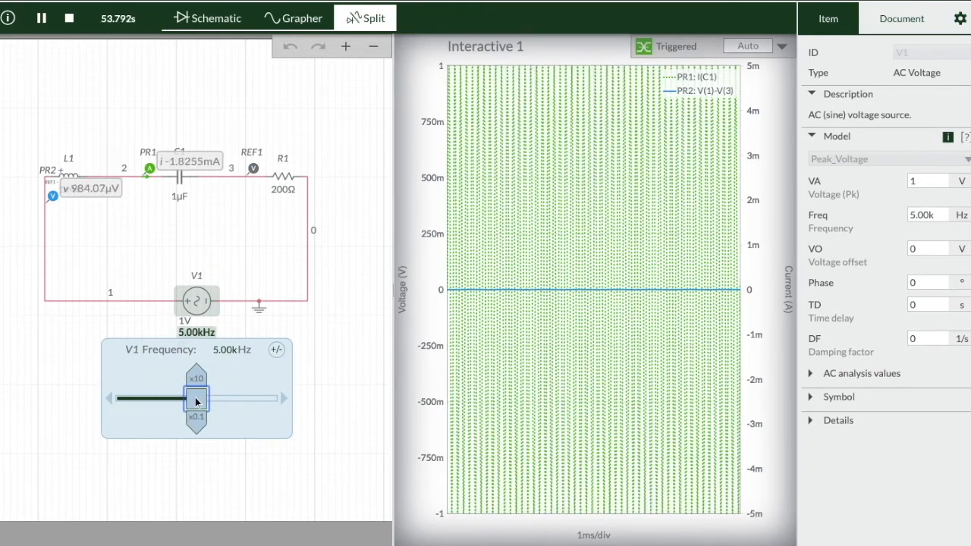
drag(195, 401, 196, 401)
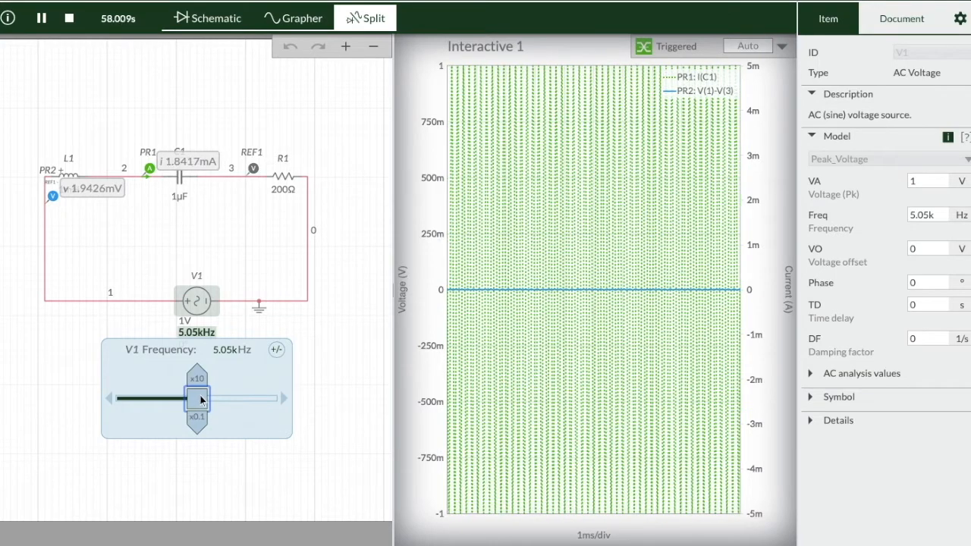
Raise V1's frequency to 28.0 kHz, and stop the simulation to return to the full schematic.
drag(205, 401, 165, 405)
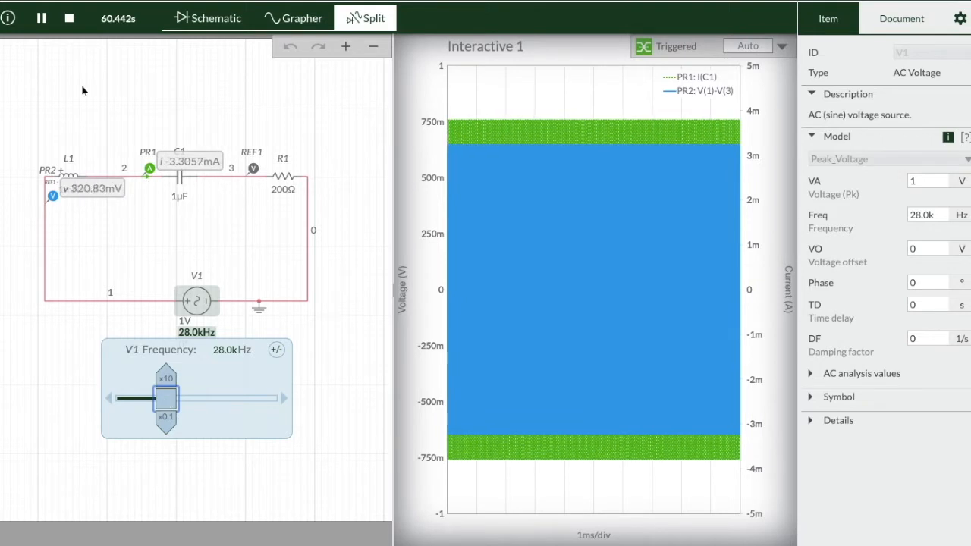
click(69, 18)
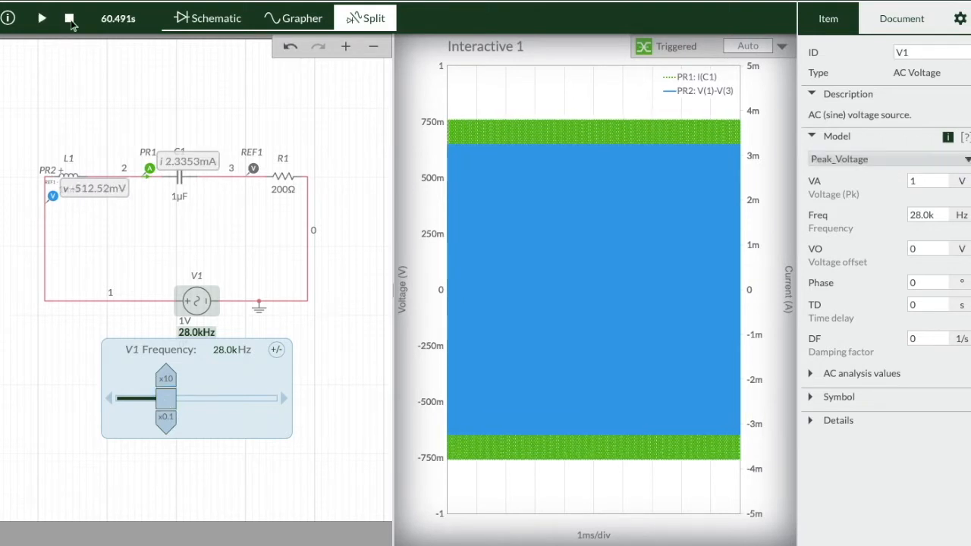
click(212, 20)
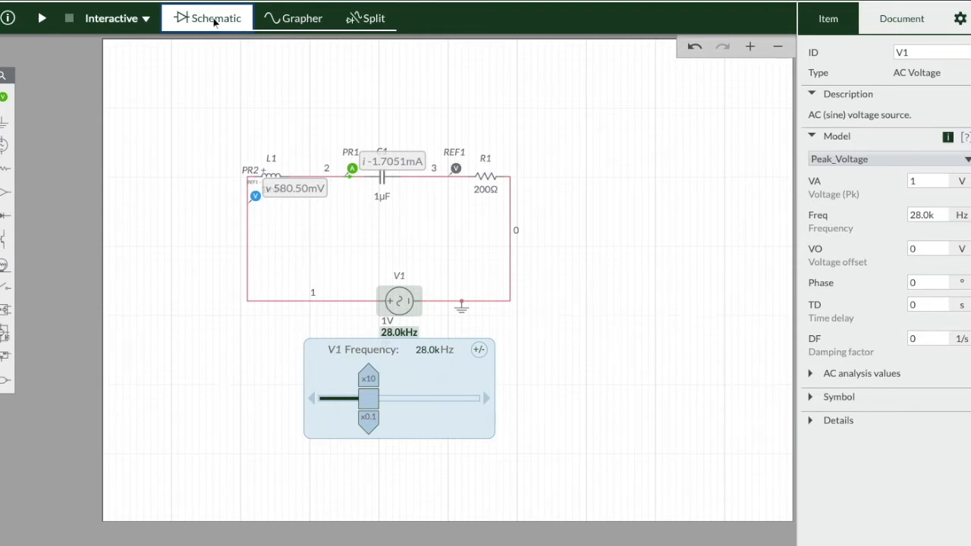
Delete the current probe PR1 and move the voltage reference REF1 onto the wire between L1 and C1.
click(351, 170)
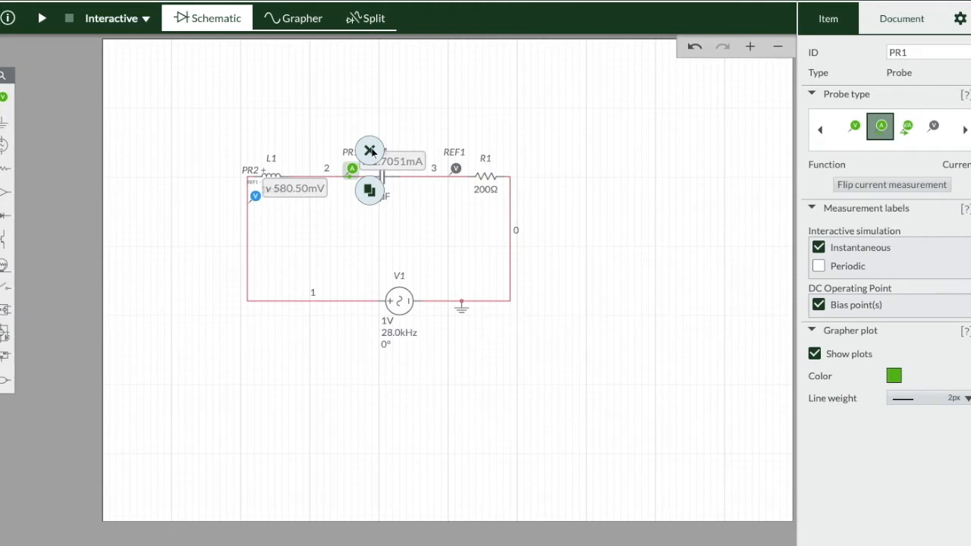
click(371, 151)
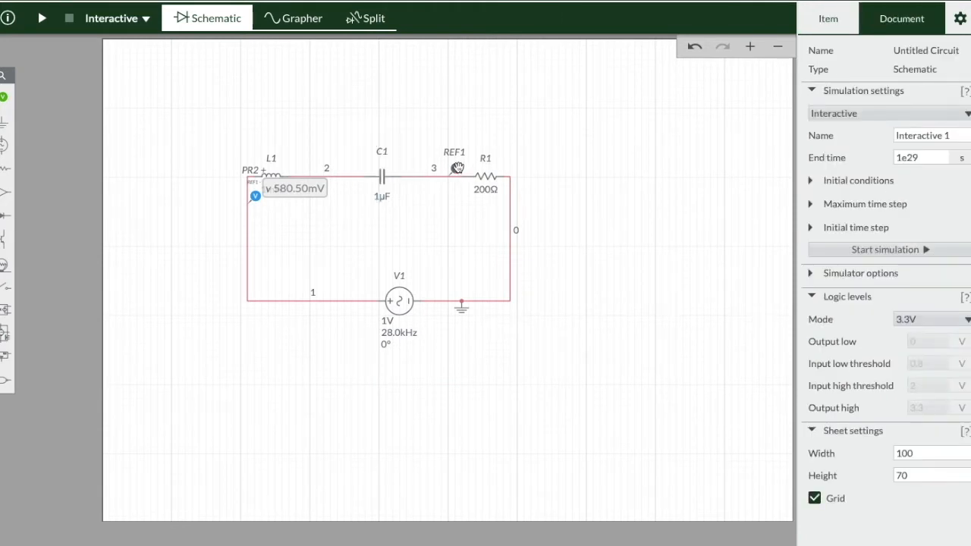
drag(457, 168, 337, 168)
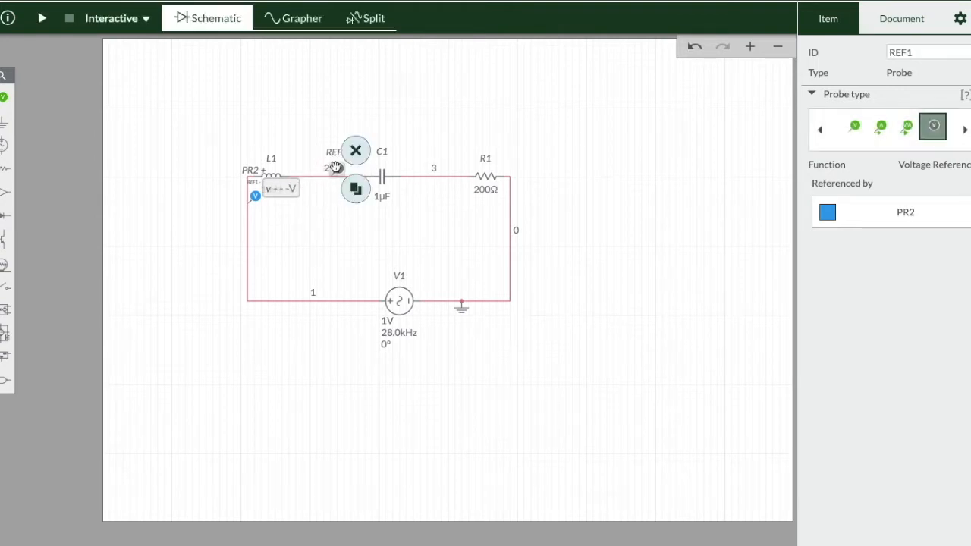
click(255, 197)
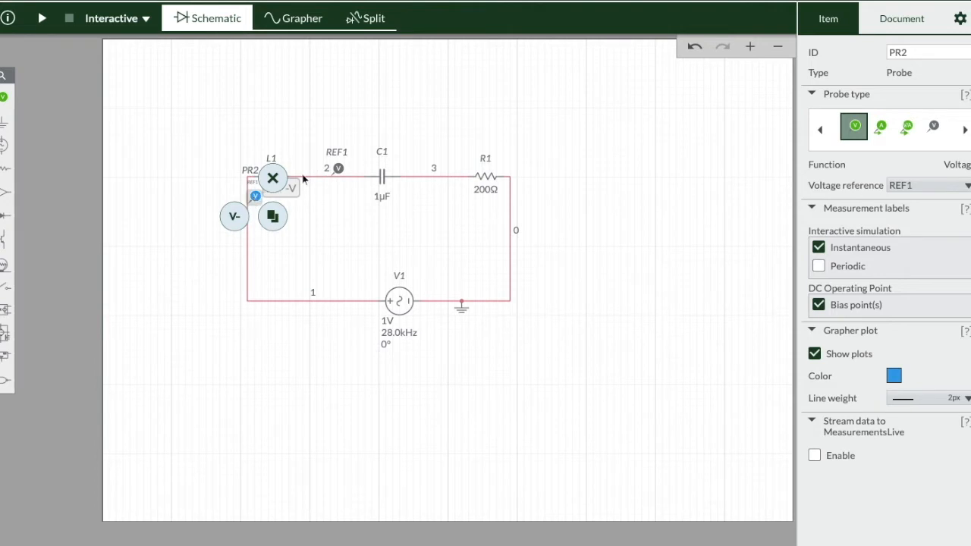
Place a new voltage probe on the wire between REF1 and C1.
click(6, 96)
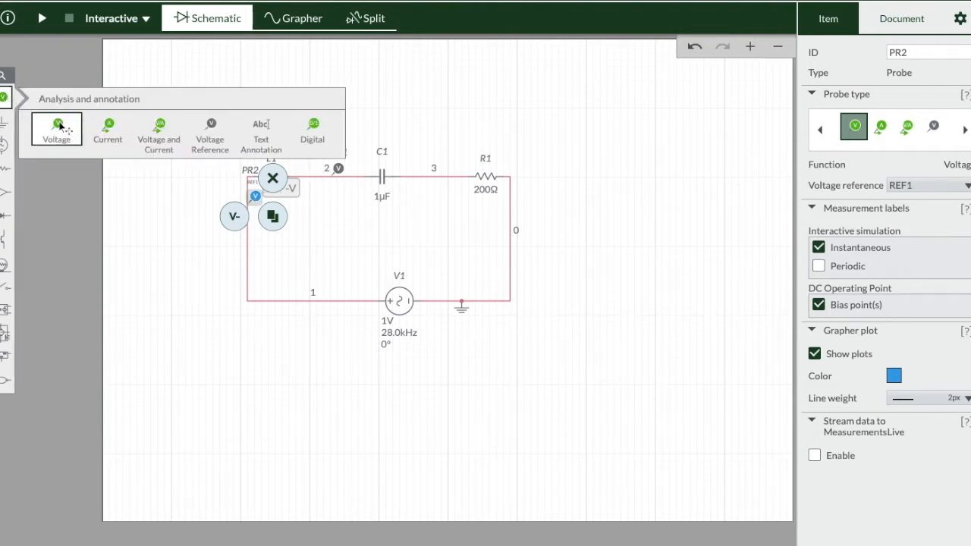
click(59, 128)
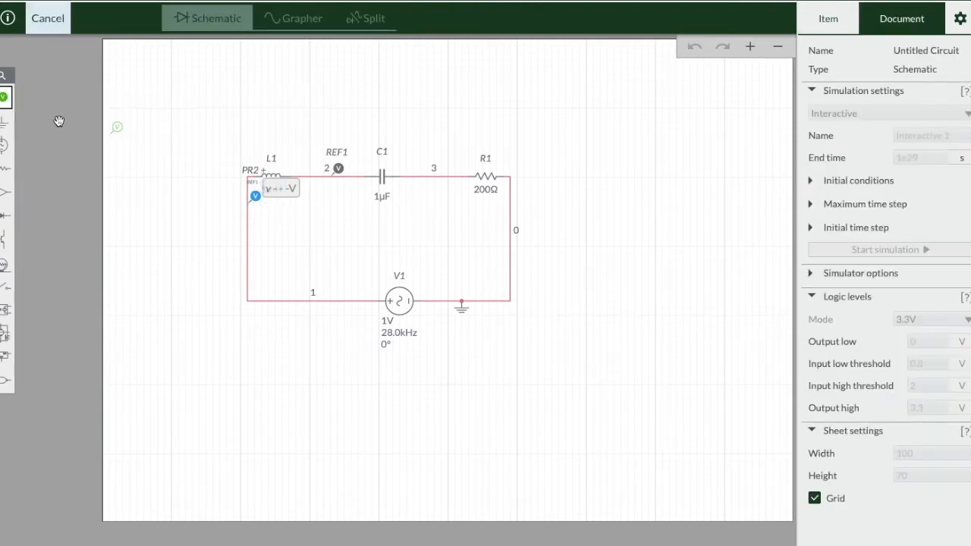
click(366, 162)
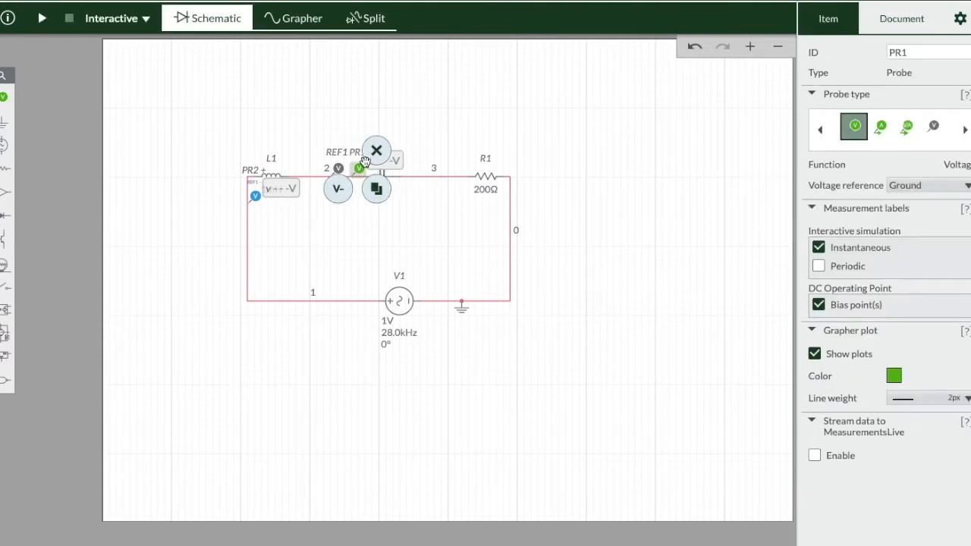
Place a voltage reference on the wire between C1 and R1, and set PR1's voltage reference to REF2.
click(4, 97)
click(212, 127)
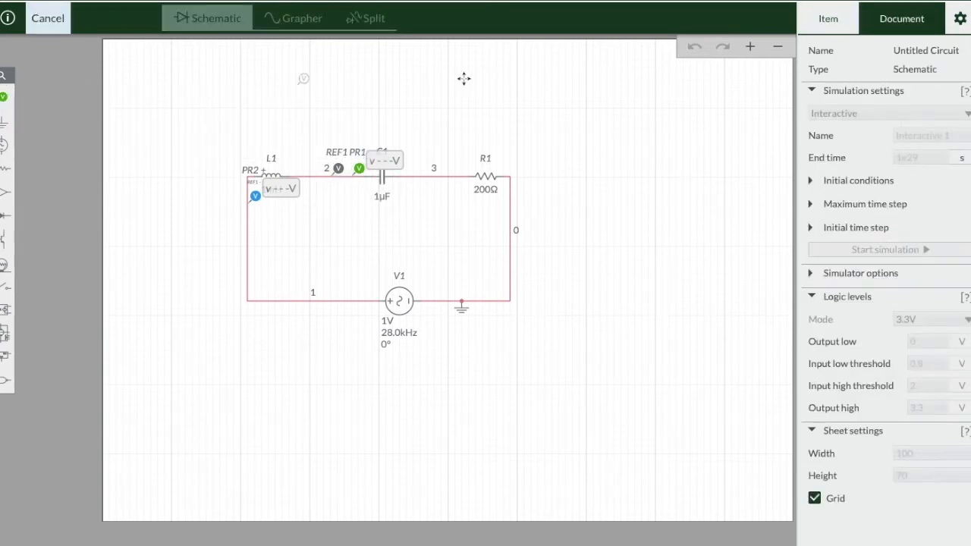
click(457, 166)
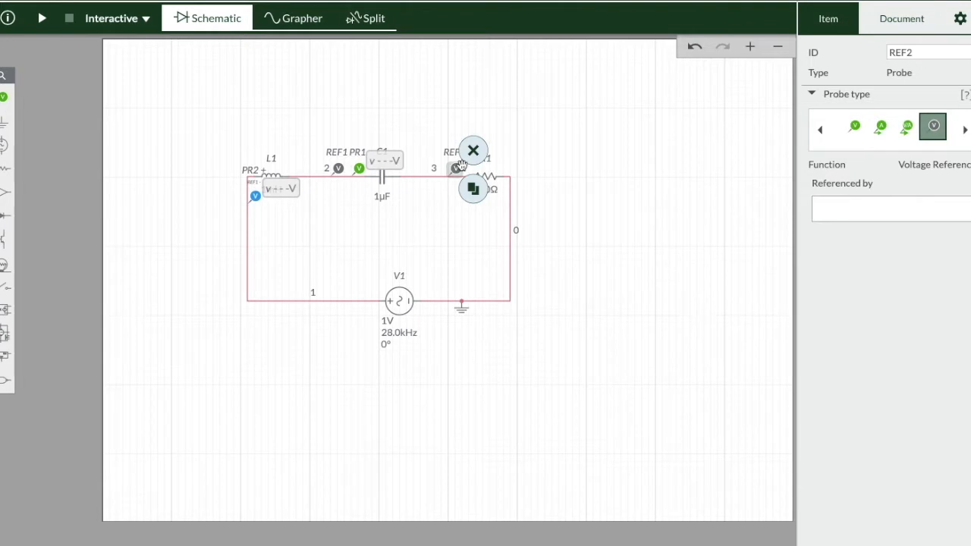
click(359, 169)
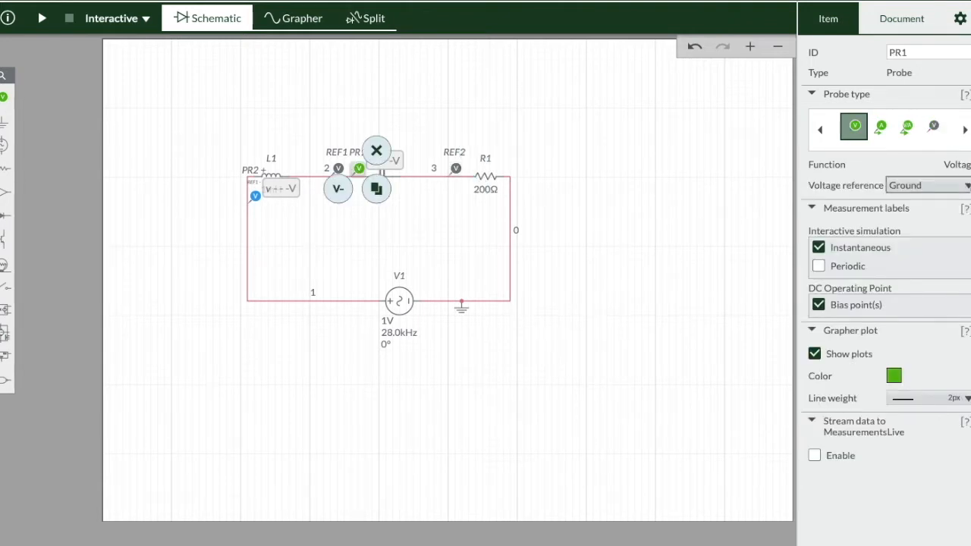
click(965, 188)
click(903, 232)
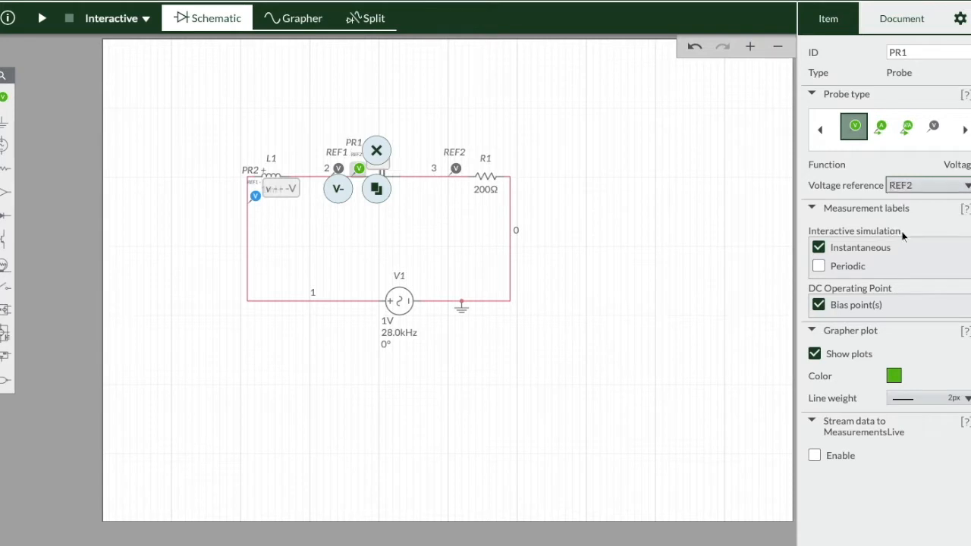
Set the frequency of source V1 to 9 kHz.
click(399, 332)
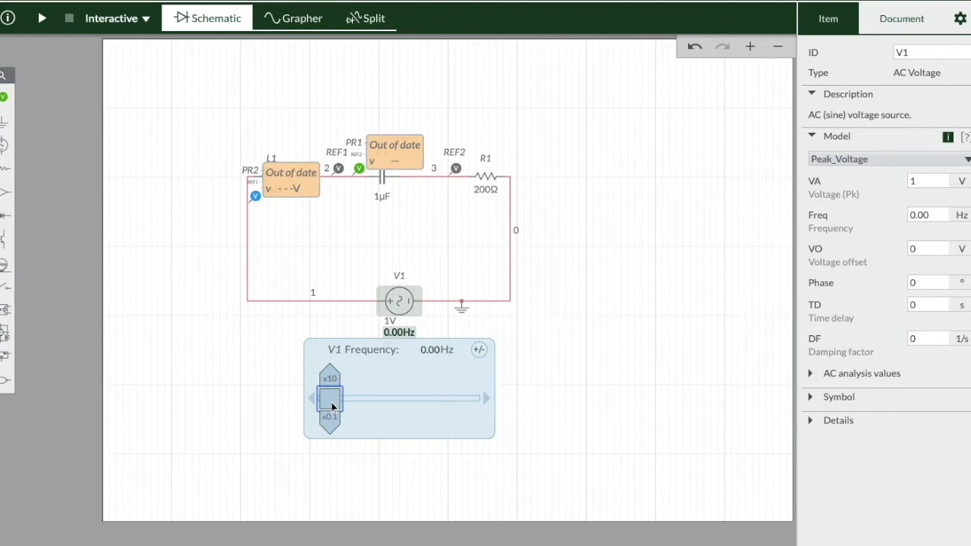
drag(332, 402, 456, 402)
click(518, 376)
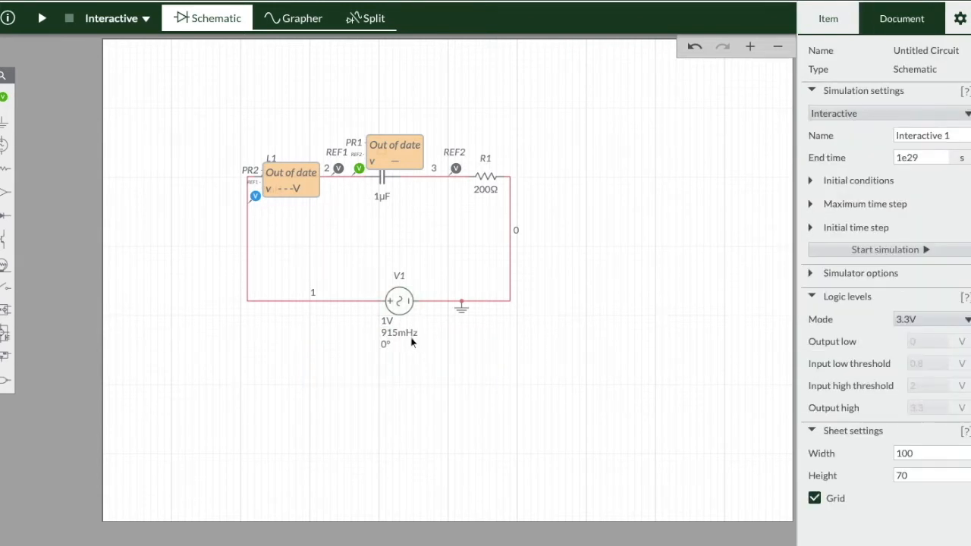
click(411, 337)
click(435, 351)
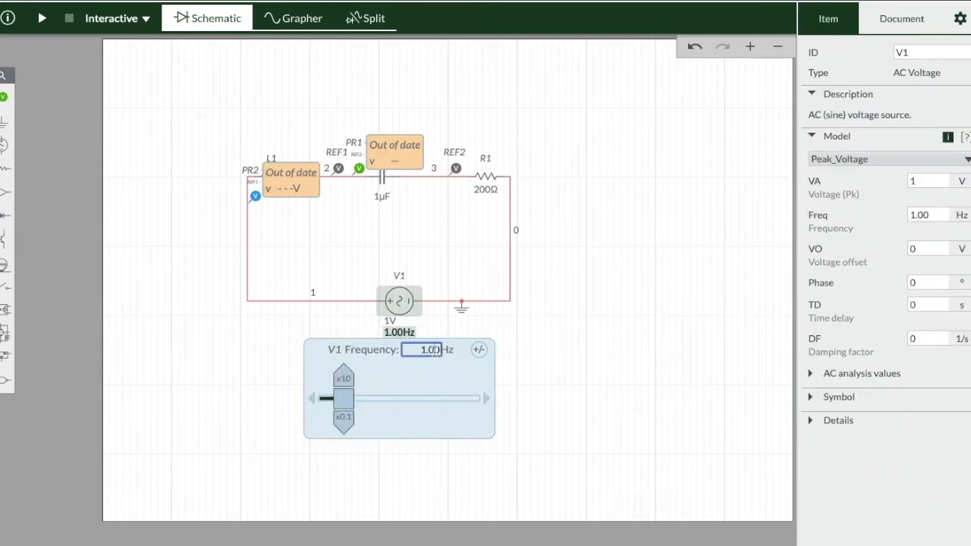
text(1)
key(BackSpace)
text(9)
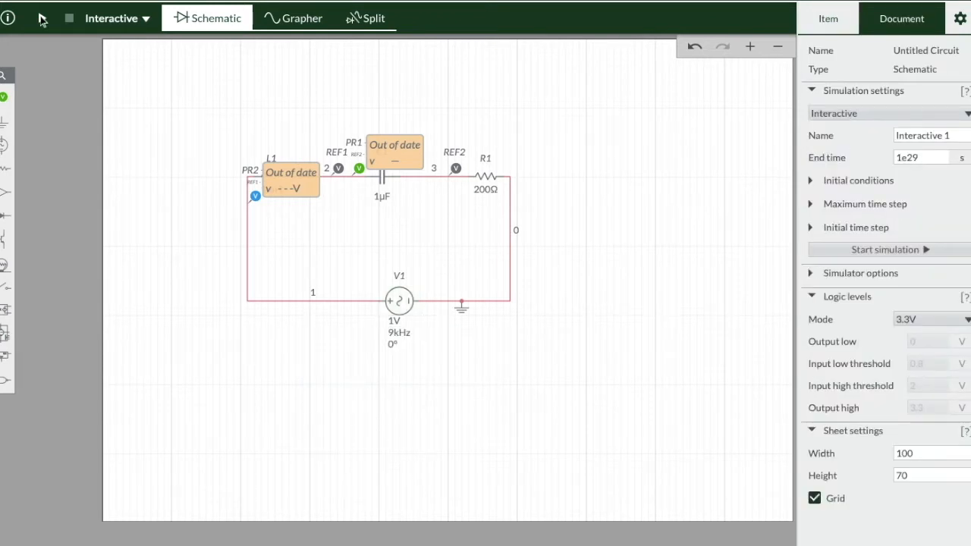
Run the interactive simulation briefly, stop it, and show the waveforms in the full grapher view.
click(41, 18)
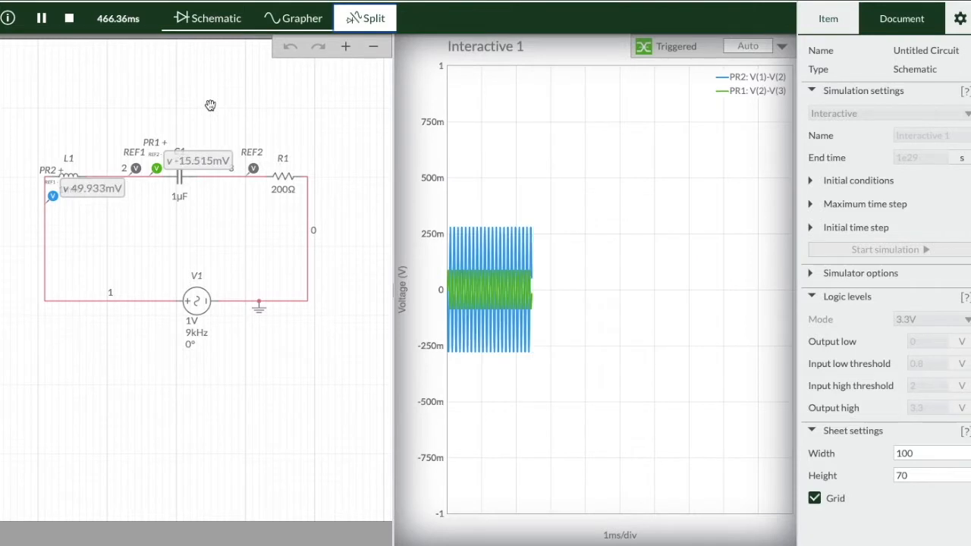
click(69, 19)
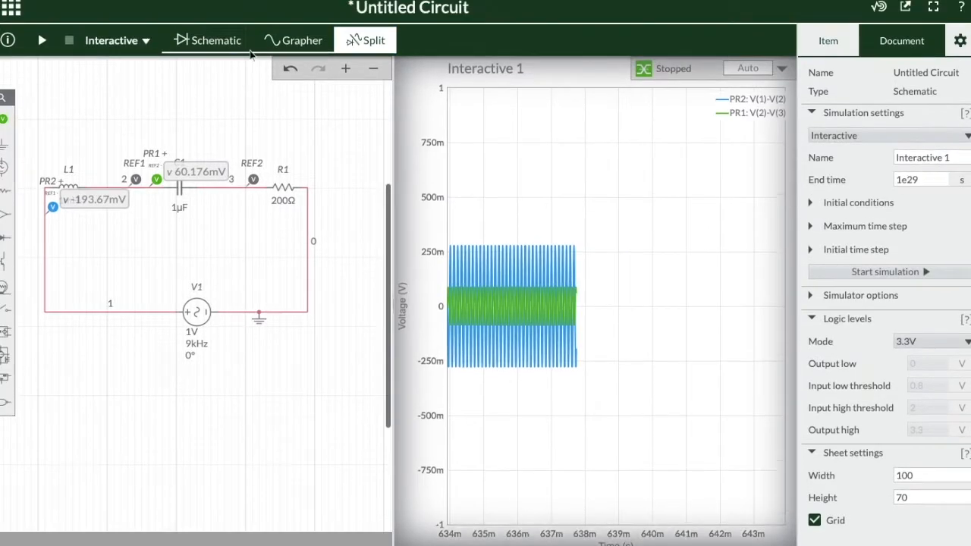
click(300, 45)
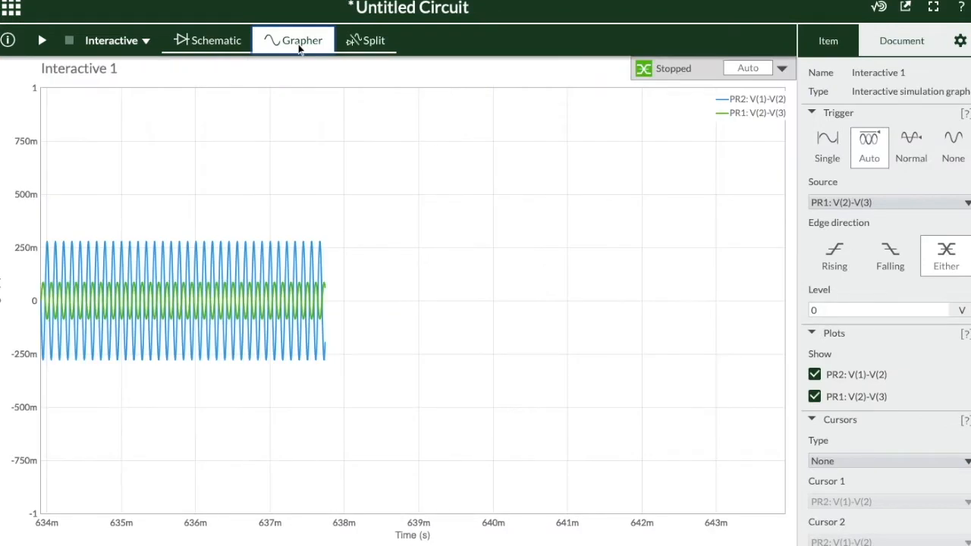
Set the grapher's time axis from 0 to 0.4m and its voltage axis from -500m to 500m.
mouse_move(238, 276)
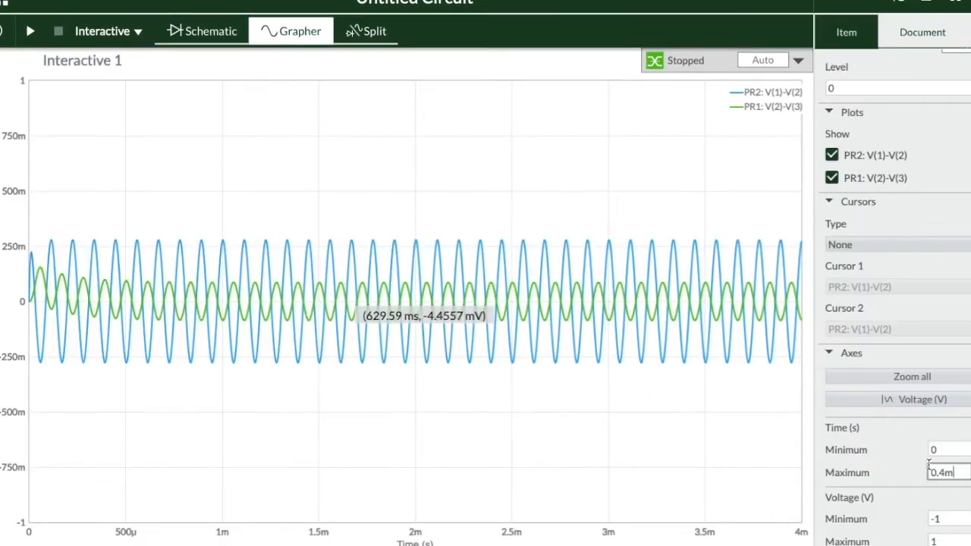
click(944, 450)
key(Tab)
key(Return)
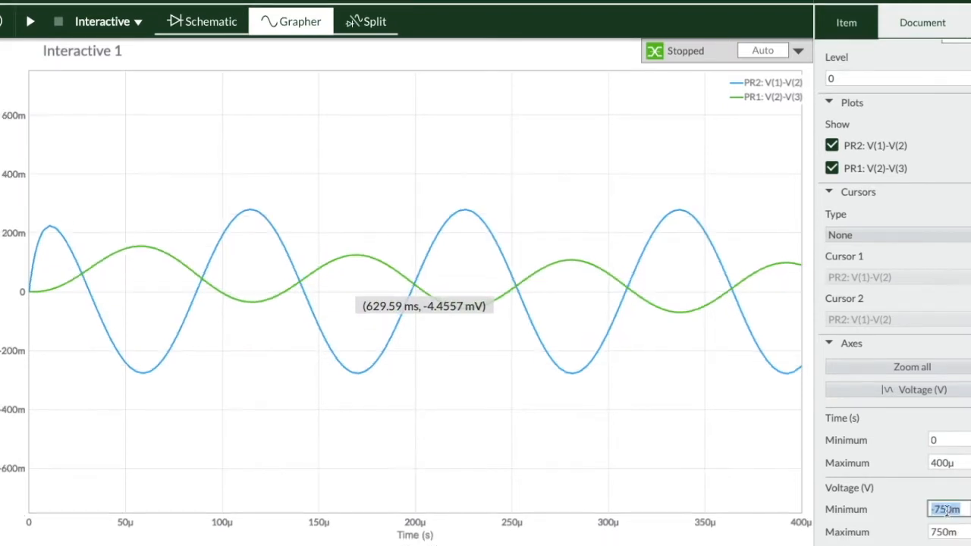
text(-500m)
click(940, 533)
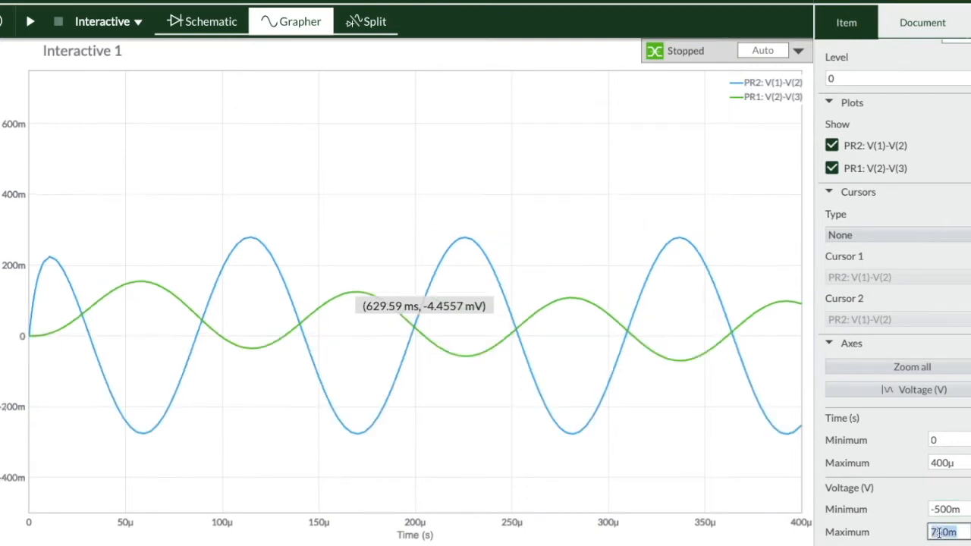
text(500m)
click(465, 451)
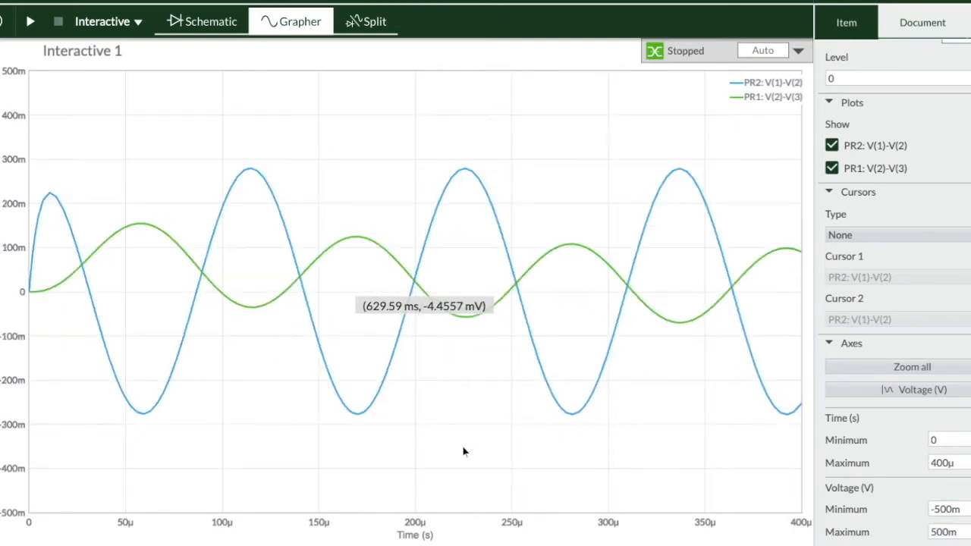
Enable X-axis cursors and position cursor 1 on the PR2 peak at about 115 µs.
scroll(844, 323, up, 3)
click(850, 367)
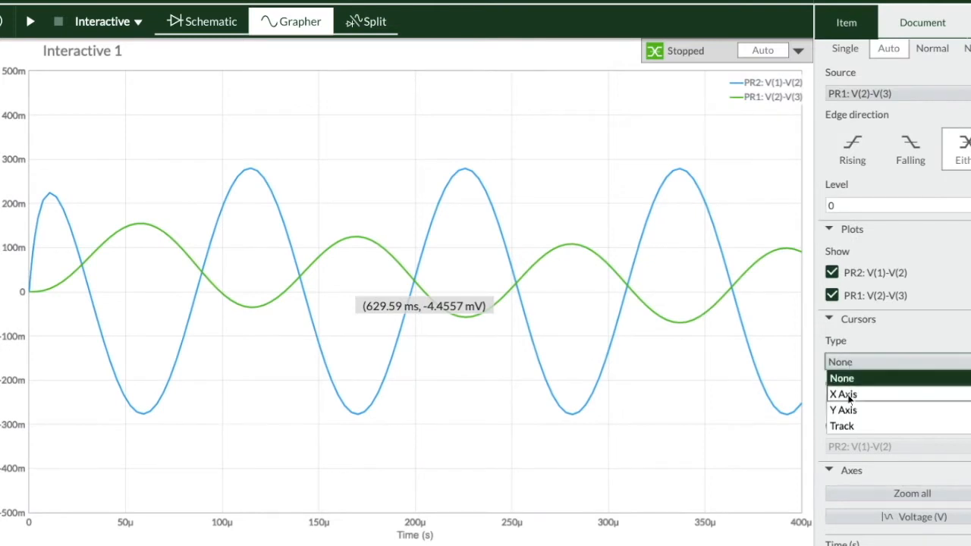
click(851, 396)
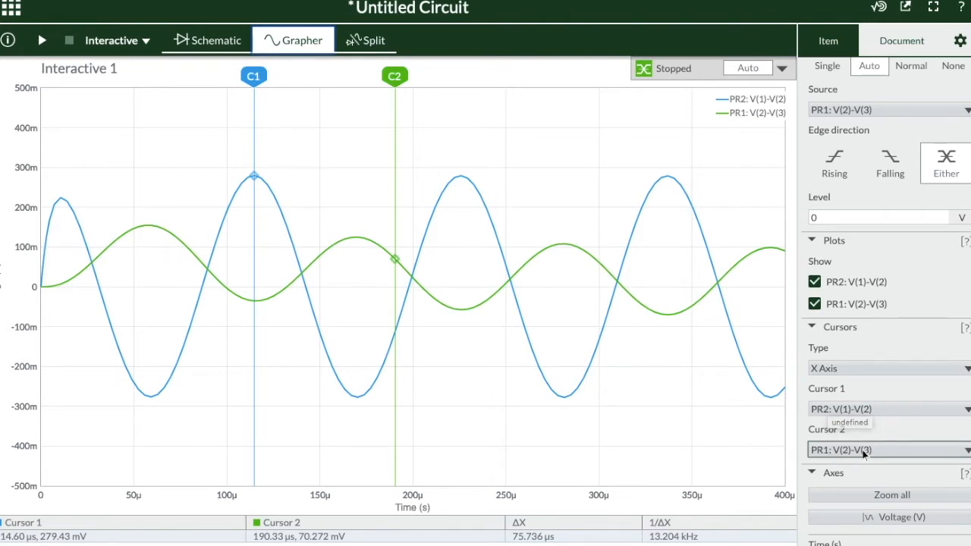
drag(255, 178, 255, 124)
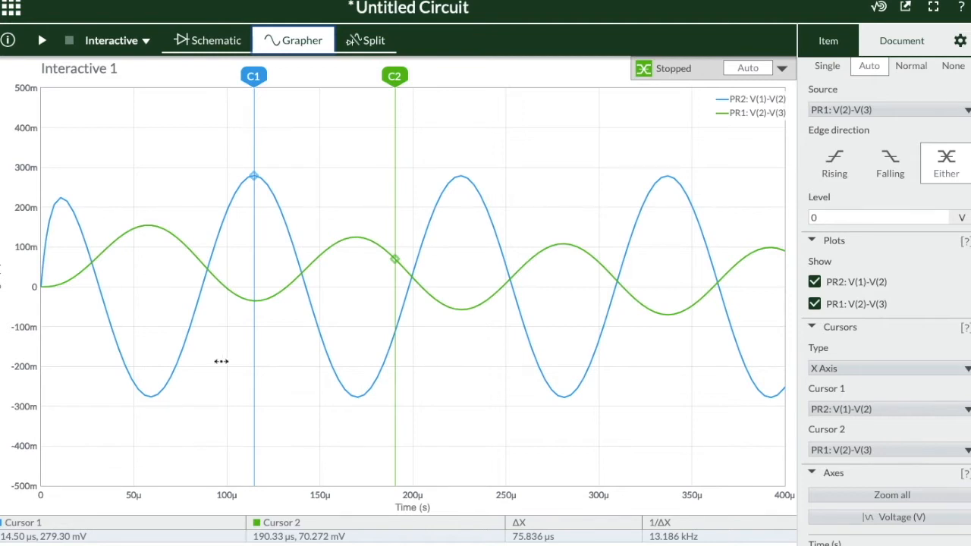
drag(254, 135, 255, 134)
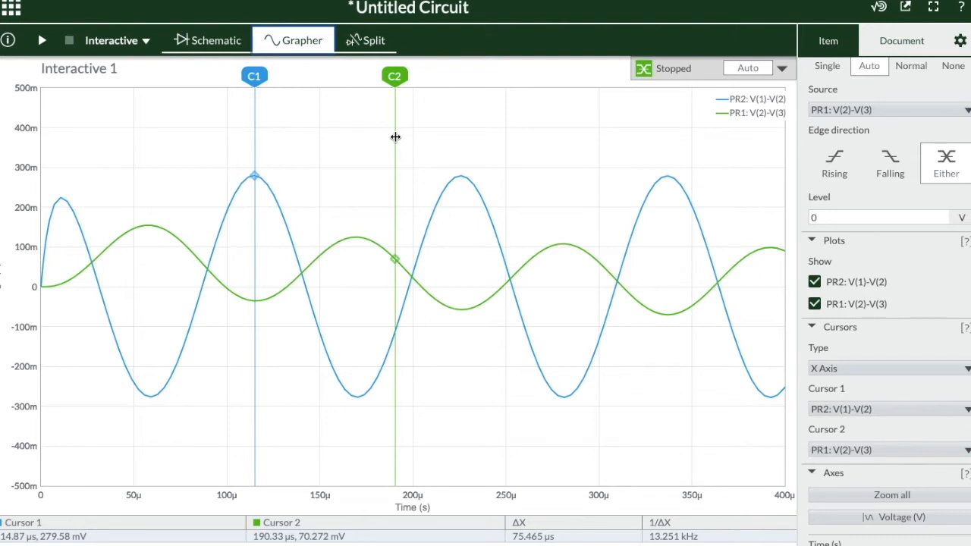
Align cursor 2 with cursor 1 at about 115 µs to compare PR1 with PR2's peak.
drag(396, 137, 255, 137)
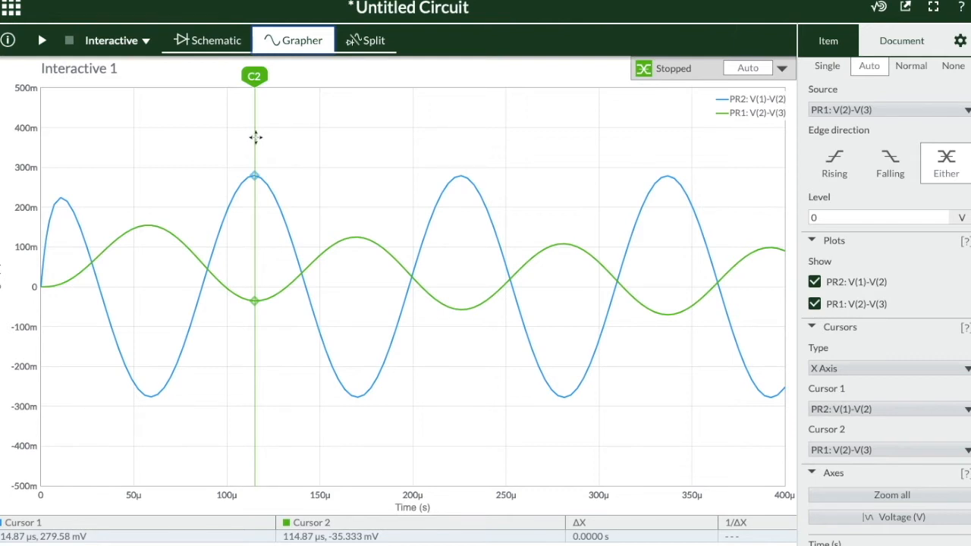
drag(255, 137, 255, 137)
mouse_move(208, 271)
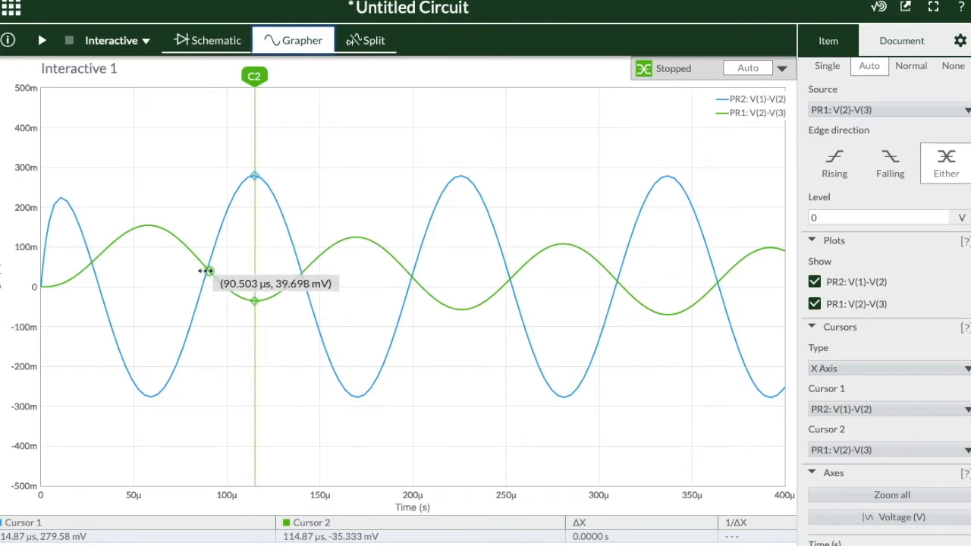
mouse_move(298, 274)
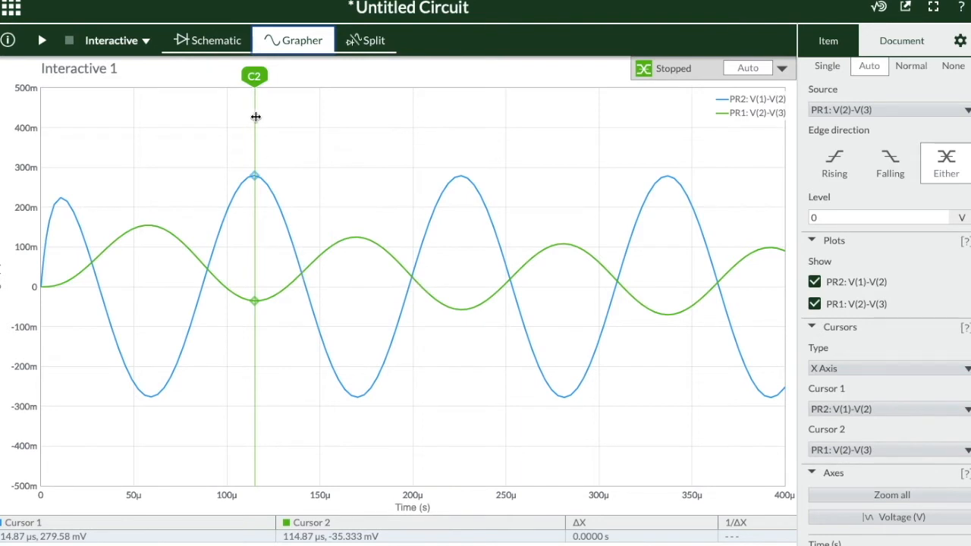
Move both cursors to about 170 µs to compare the PR1 and PR2 values at PR2's trough.
drag(253, 114, 358, 114)
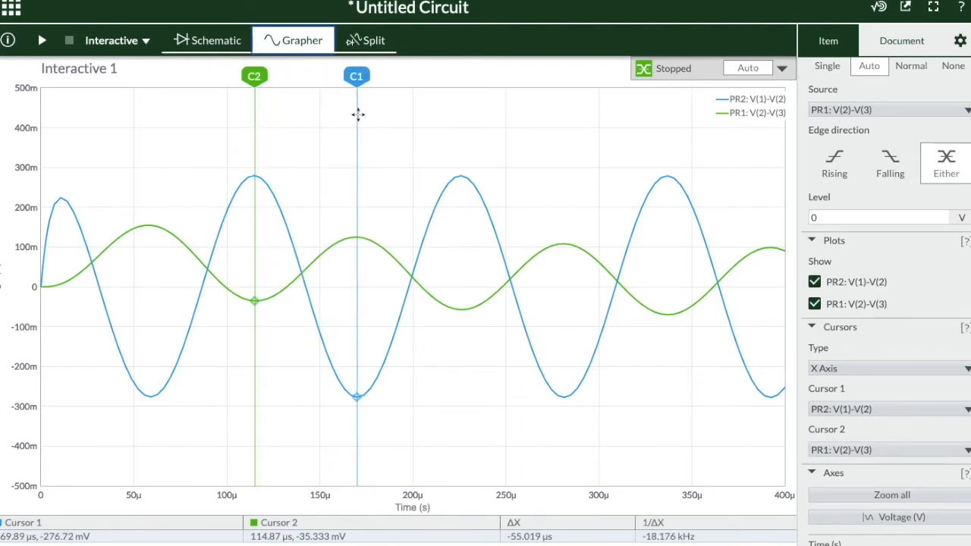
drag(256, 102, 358, 116)
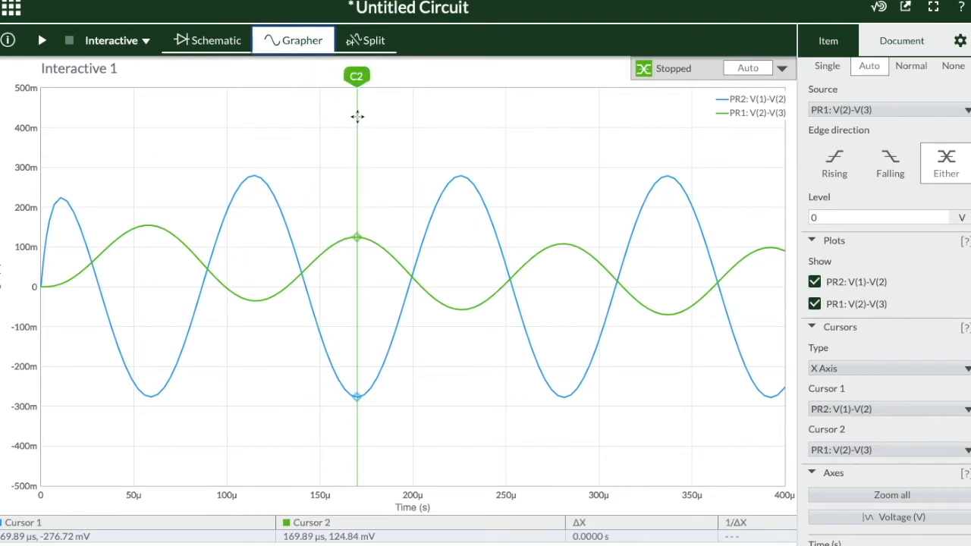
mouse_move(273, 296)
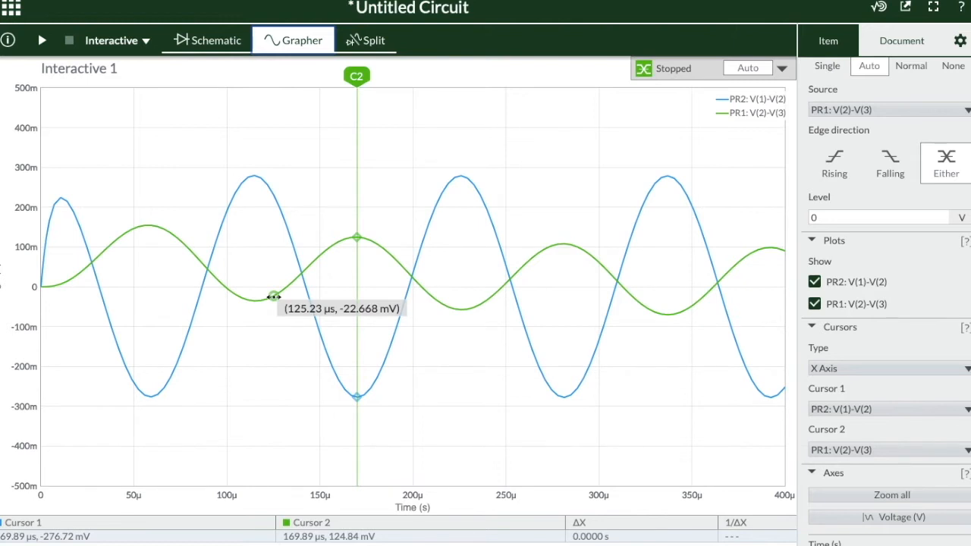
Return to the schematic and place a voltage probe on the vertical wire just before L1.
click(220, 41)
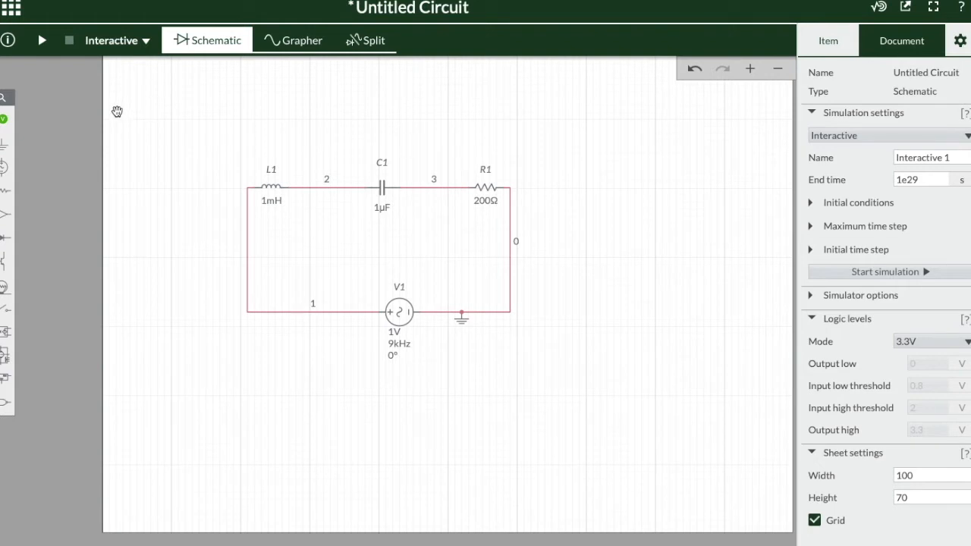
click(4, 120)
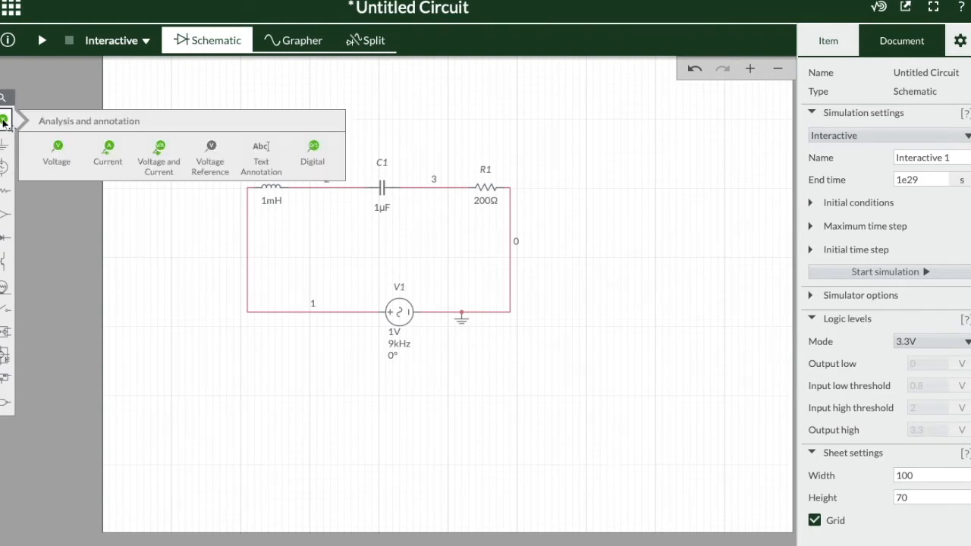
click(57, 152)
click(258, 218)
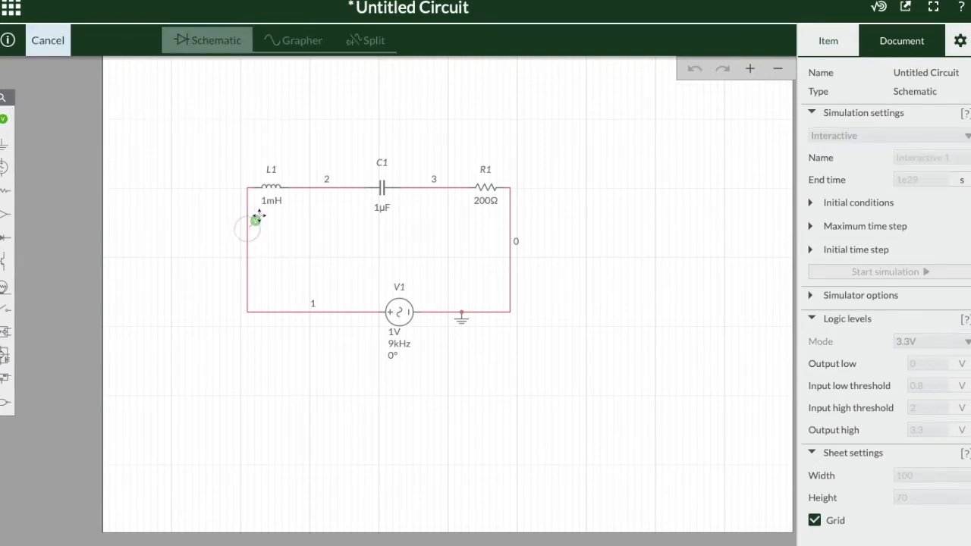
Place a voltage reference on the wire between C1 and R1, and a current probe on the wire between L1 and C1.
click(4, 120)
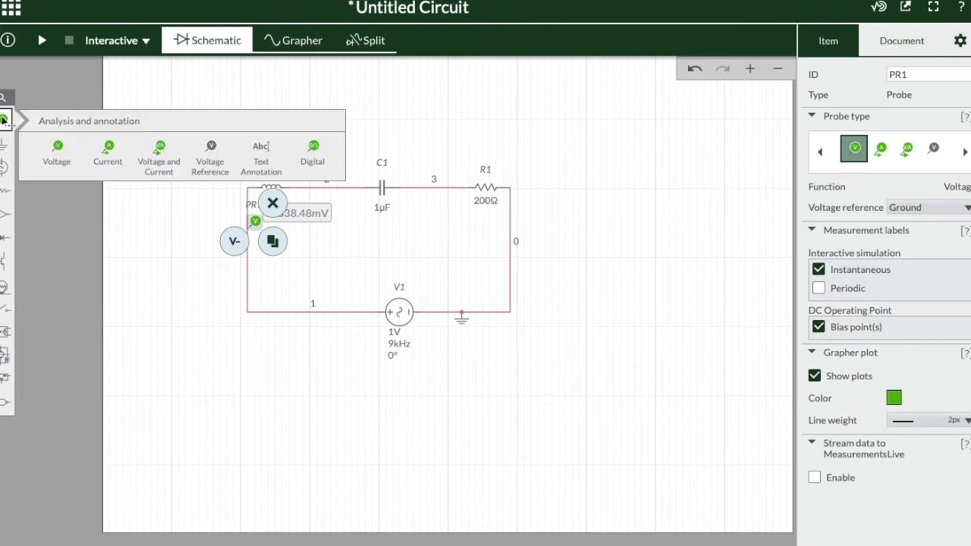
click(210, 151)
click(421, 182)
click(4, 119)
click(107, 151)
click(338, 182)
Set PR1's voltage reference to REF1, and place another voltage probe on the lower wire between L1 and V1.
click(254, 220)
click(928, 208)
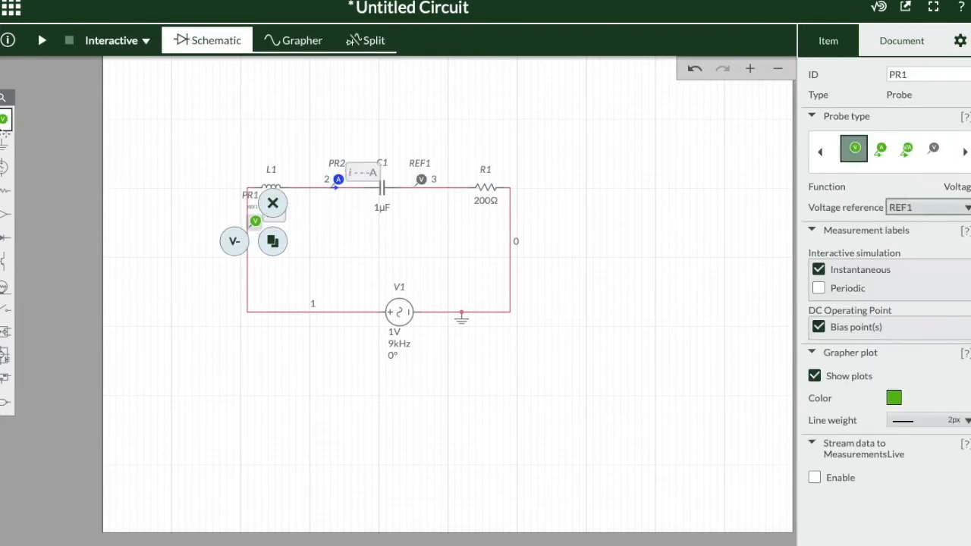
click(4, 120)
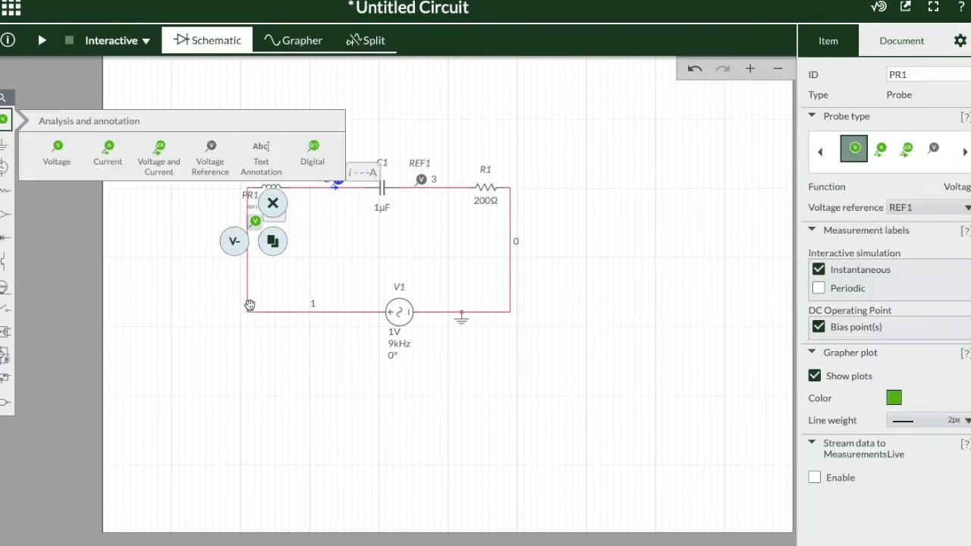
click(289, 304)
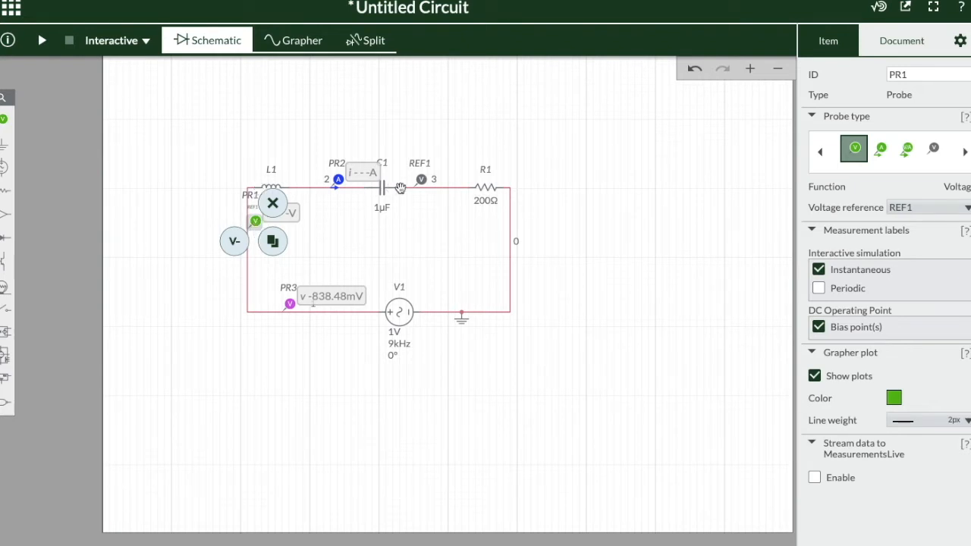
Run the interactive simulation with the three probes at 9 kHz, and stop it once the waveforms are plotted.
click(290, 305)
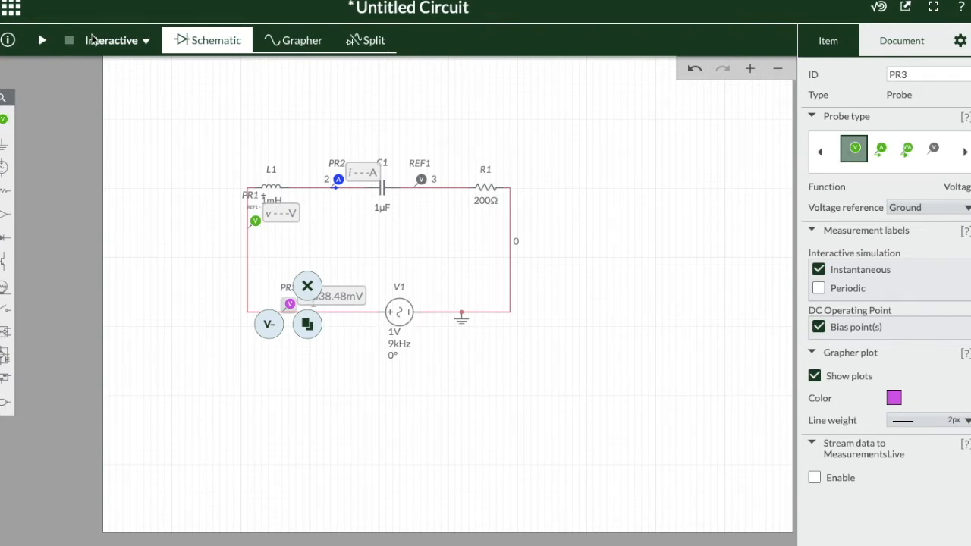
click(42, 41)
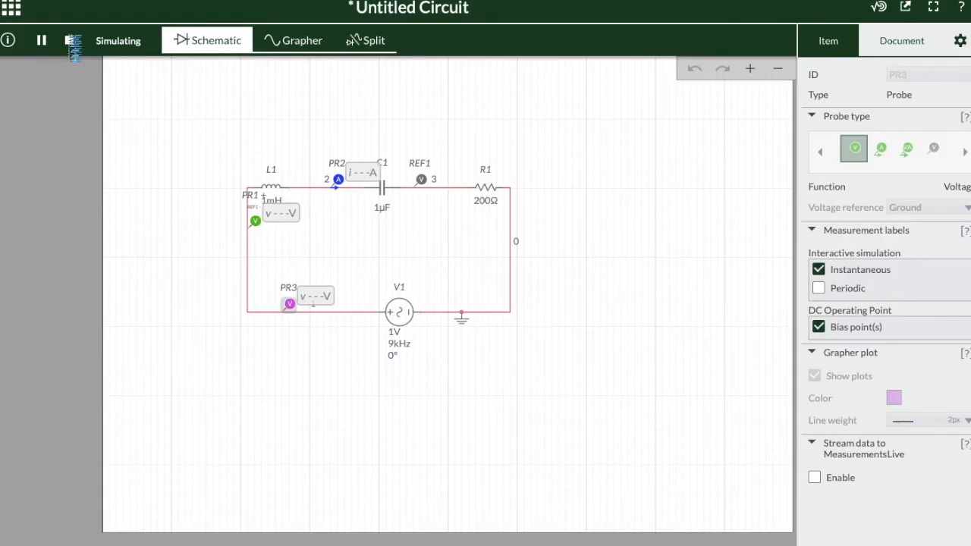
click(69, 40)
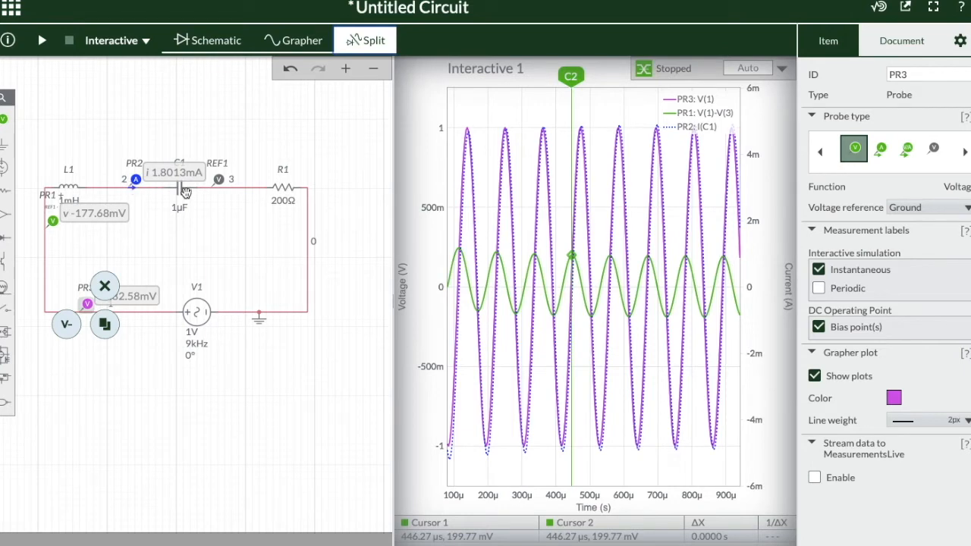
Show only the simulation graph, set its current axis to -5m to 5m A and its time axis to 0 to 200 µs.
click(307, 47)
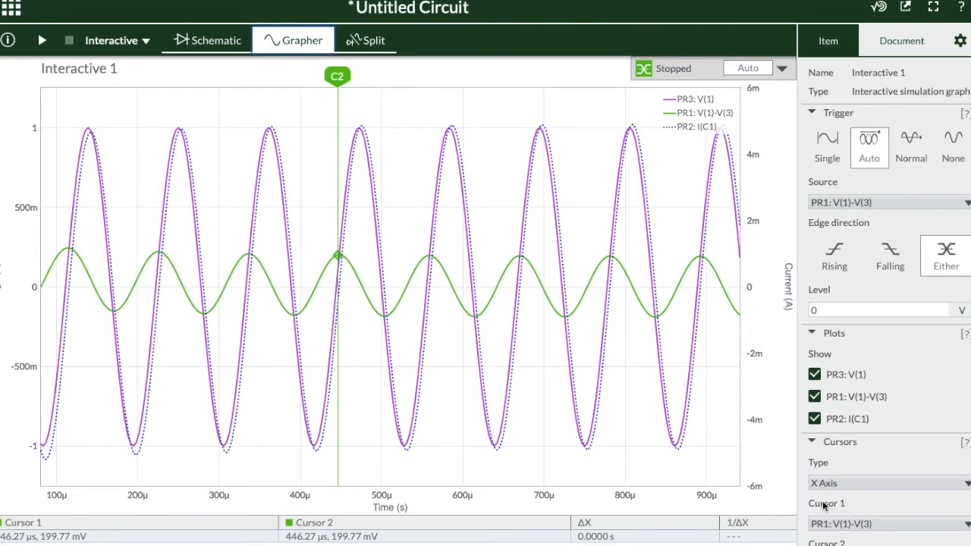
scroll(876, 460, down, 5)
scroll(875, 461, down, 1)
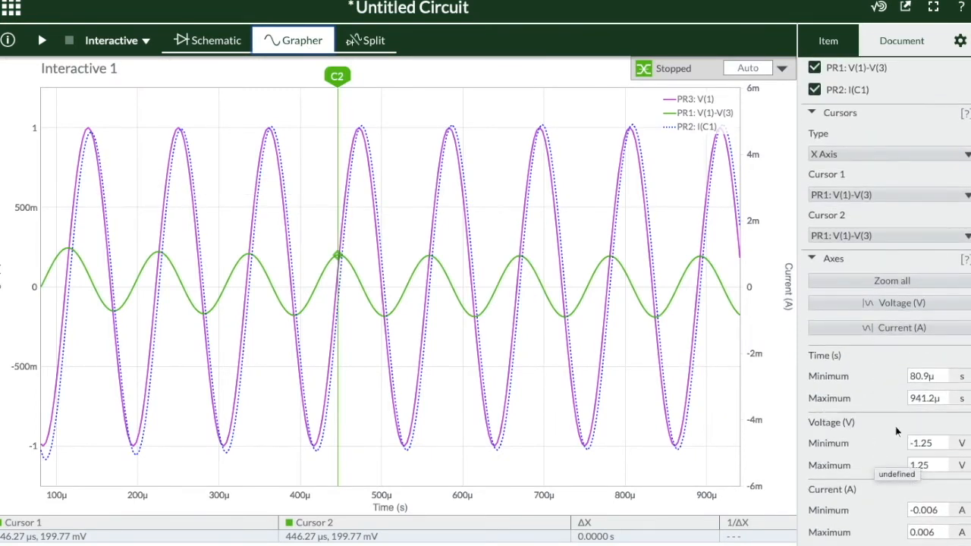
click(938, 509)
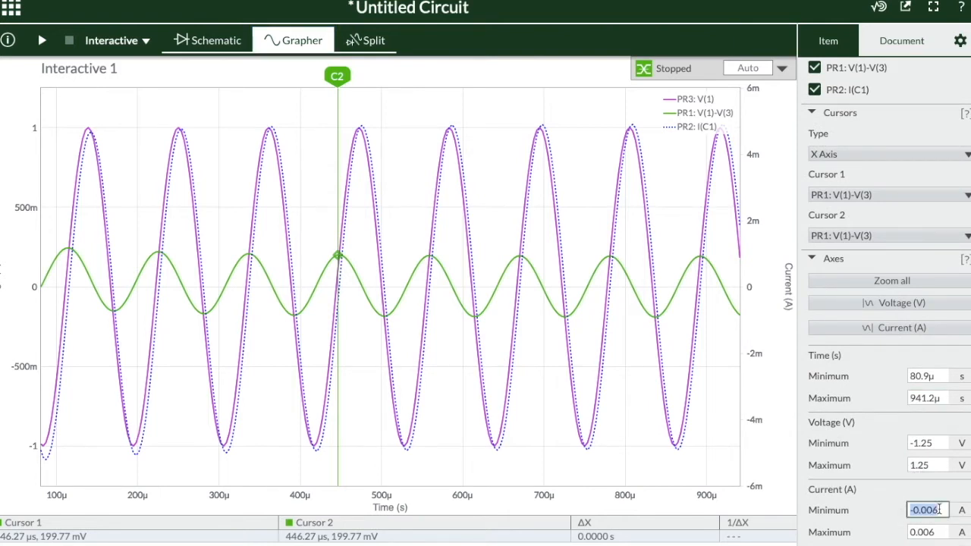
text(-5m)
click(938, 533)
text(5m)
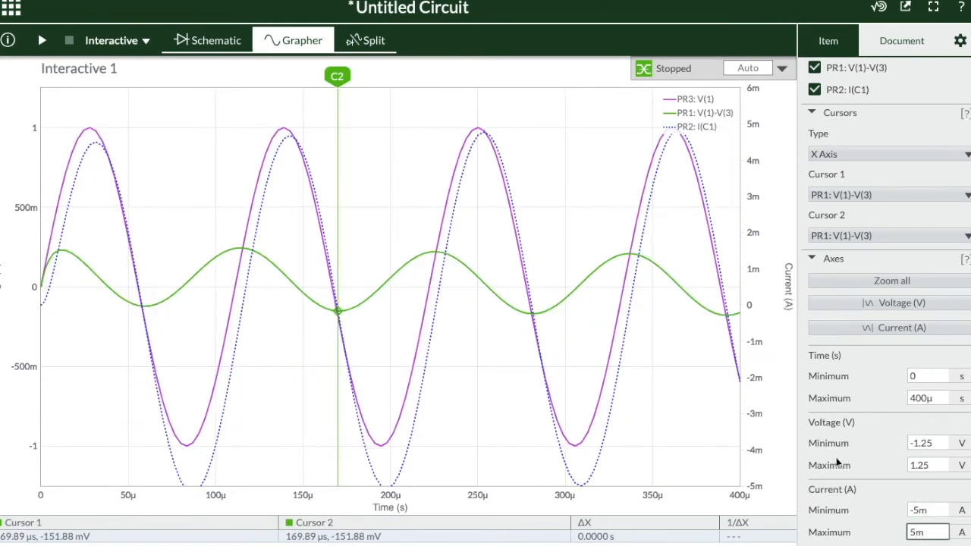
click(805, 347)
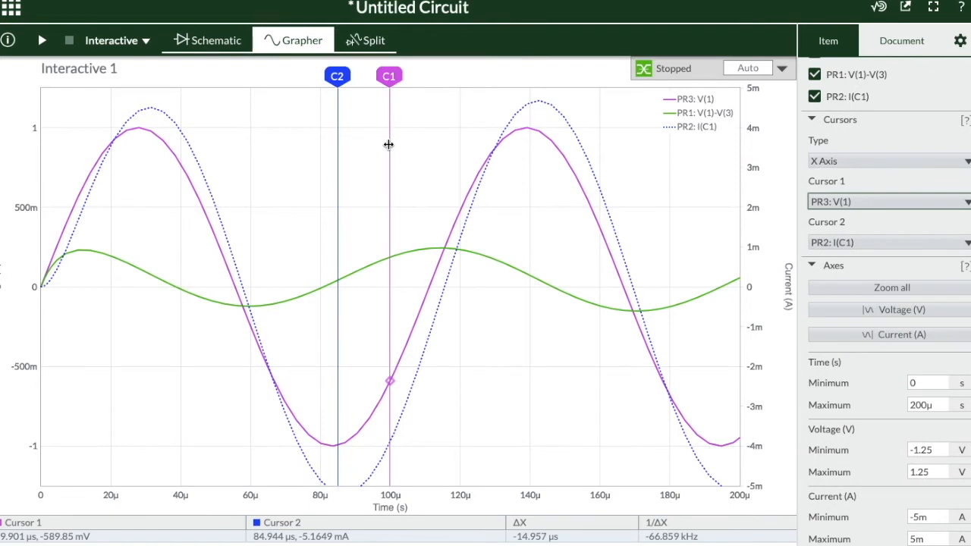
Assign cursor 1 to PR3 and cursor 2 to PR2, and place them on the second source voltage and current peaks.
drag(388, 144, 530, 129)
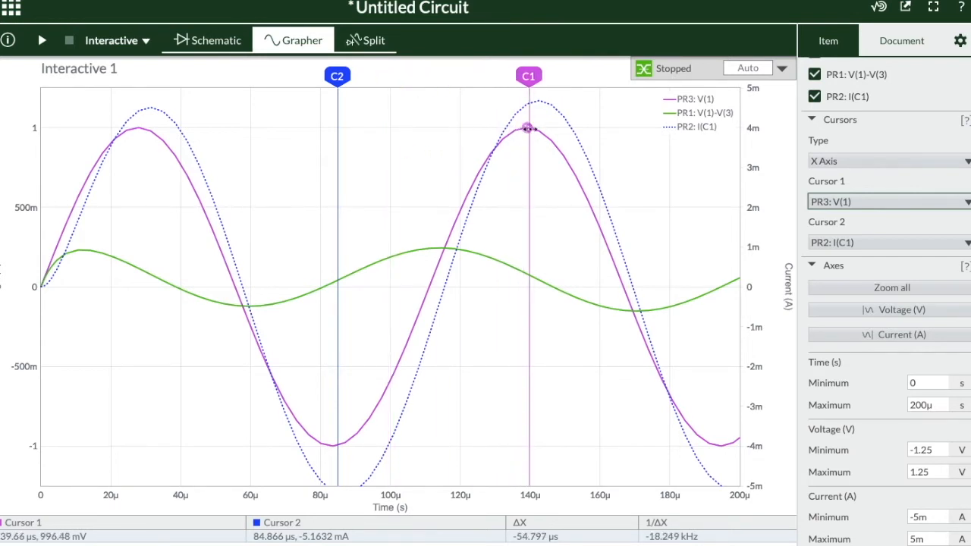
drag(529, 194, 527, 193)
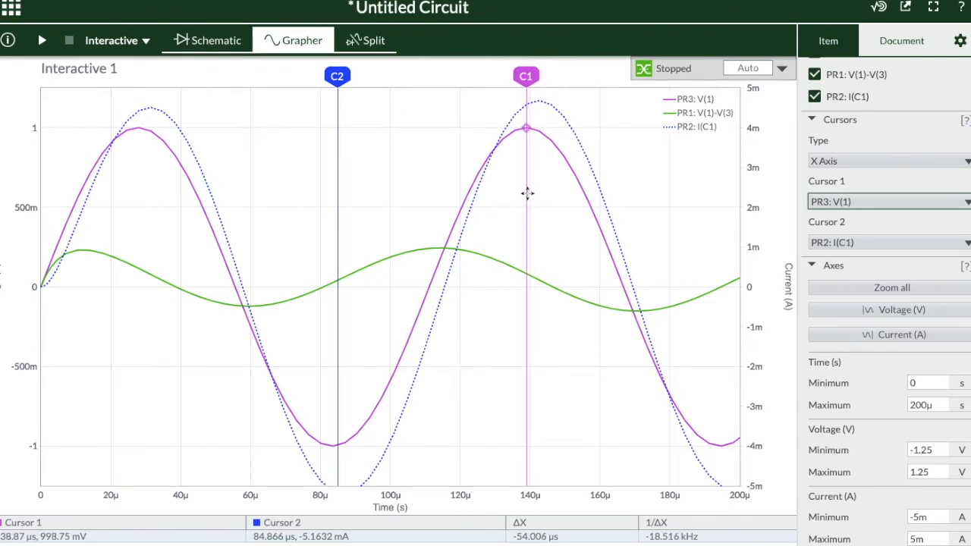
drag(528, 193, 528, 194)
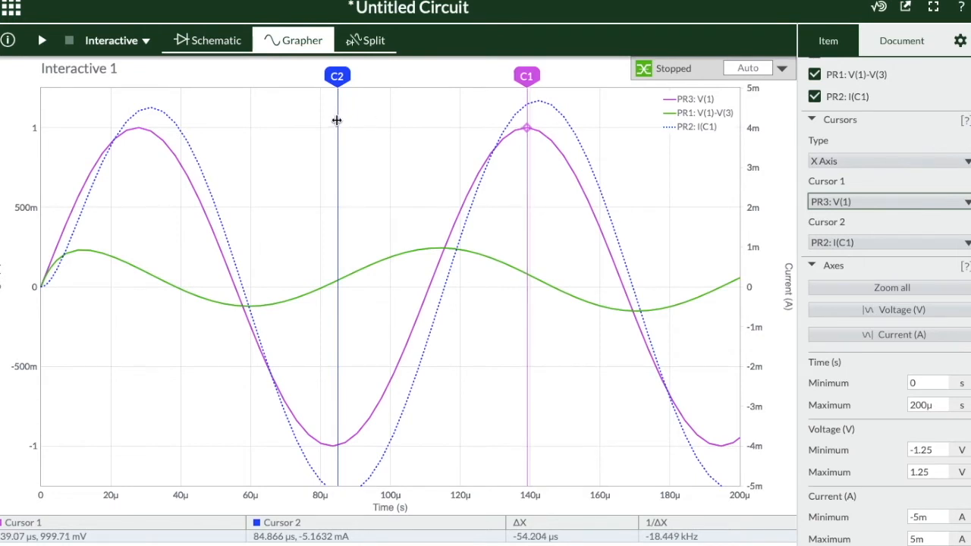
drag(337, 120, 538, 116)
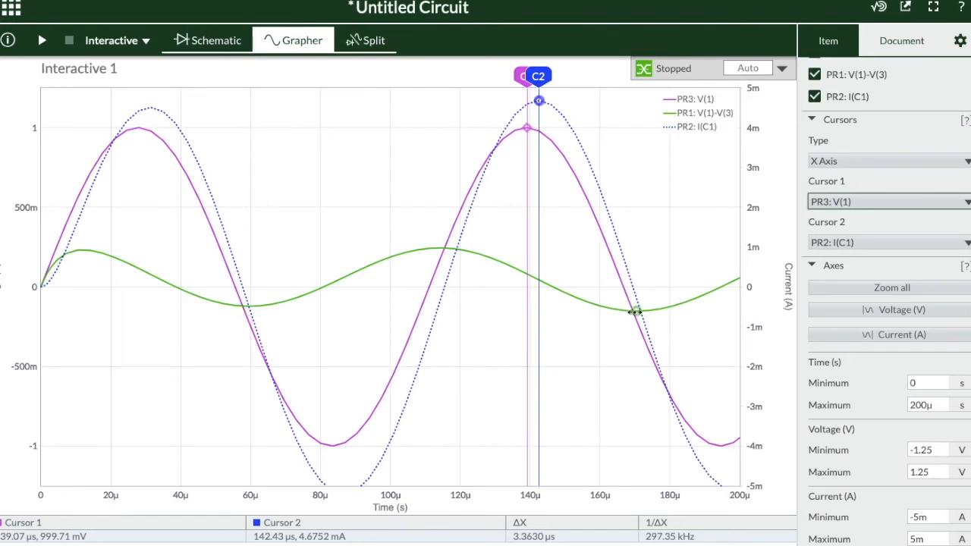
click(357, 434)
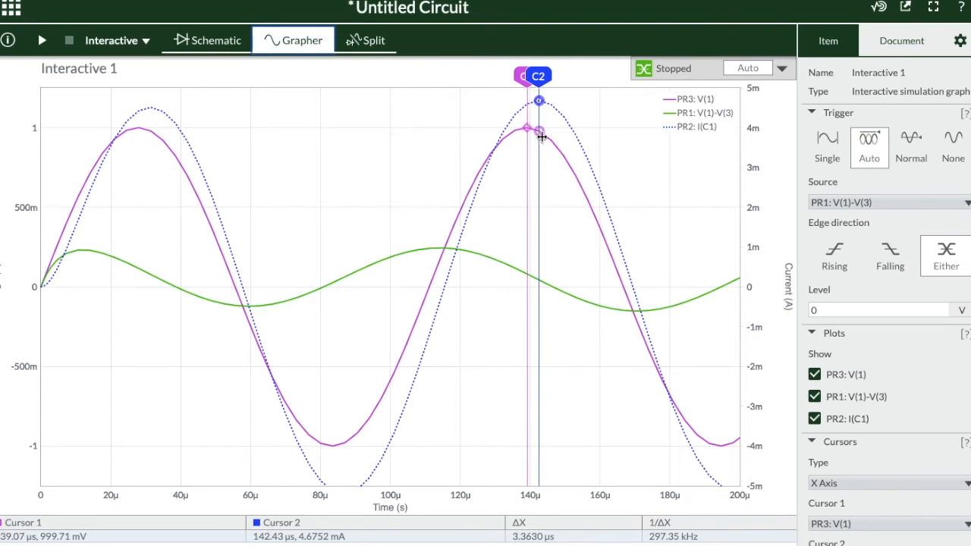
Return to the schematic, set V1's frequency to 20 kHz, and run the interactive simulation briefly before stopping it.
click(218, 43)
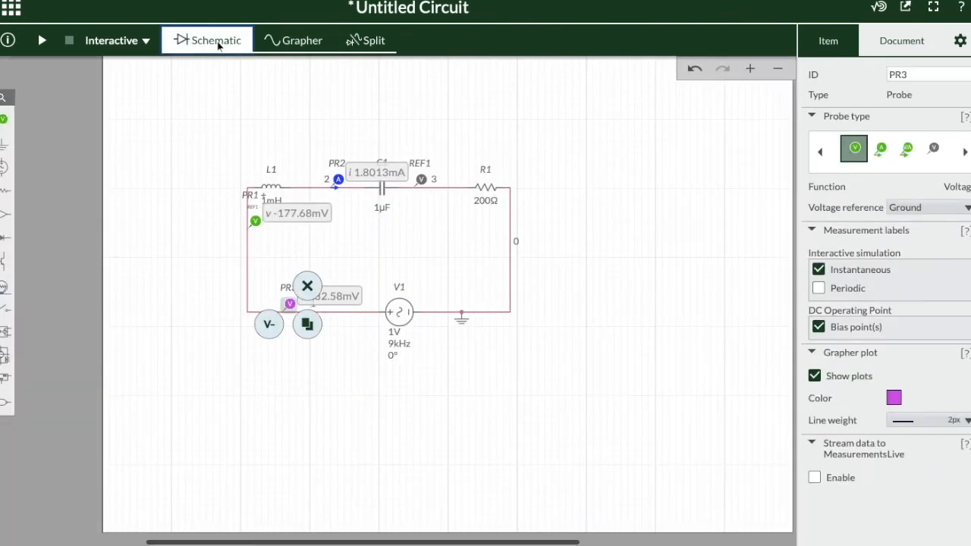
click(404, 346)
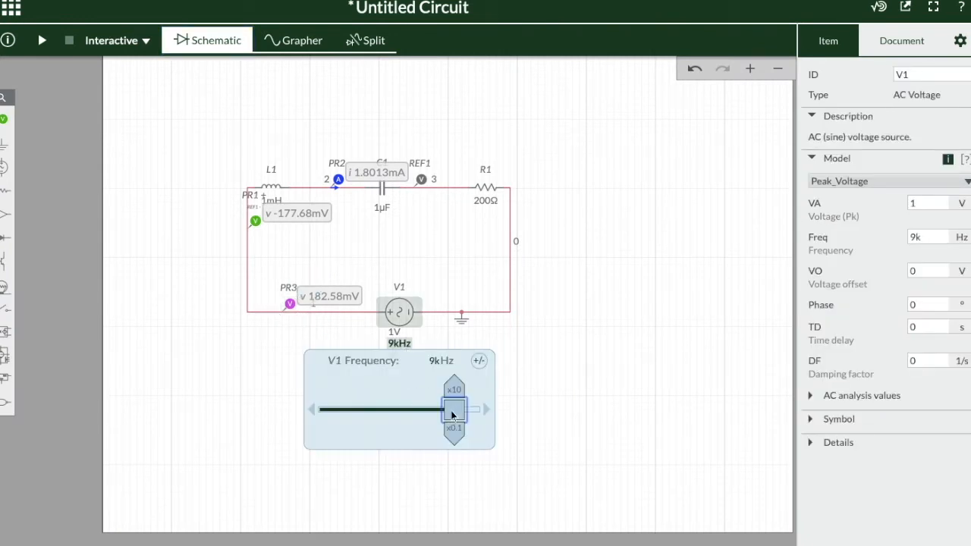
click(434, 361)
text(20k)
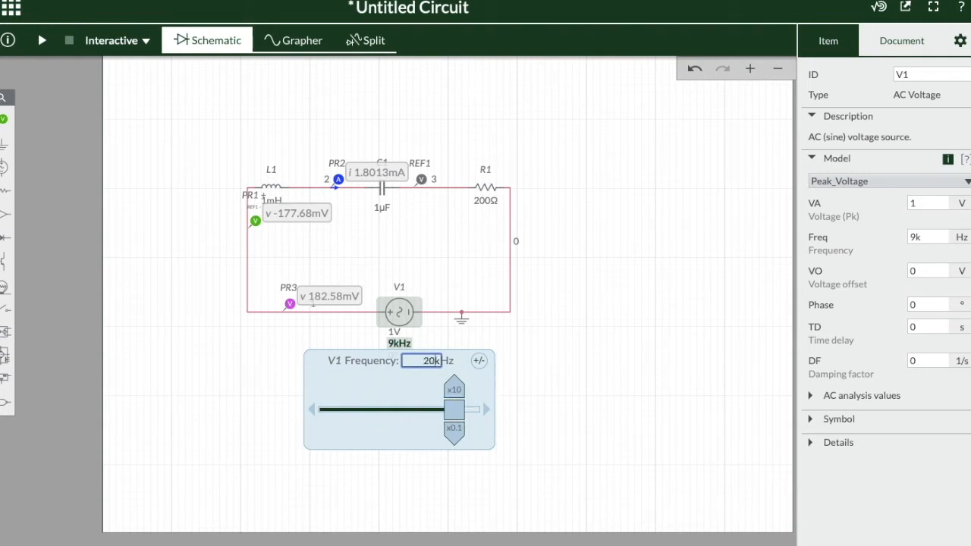
text(k)
click(565, 360)
click(42, 40)
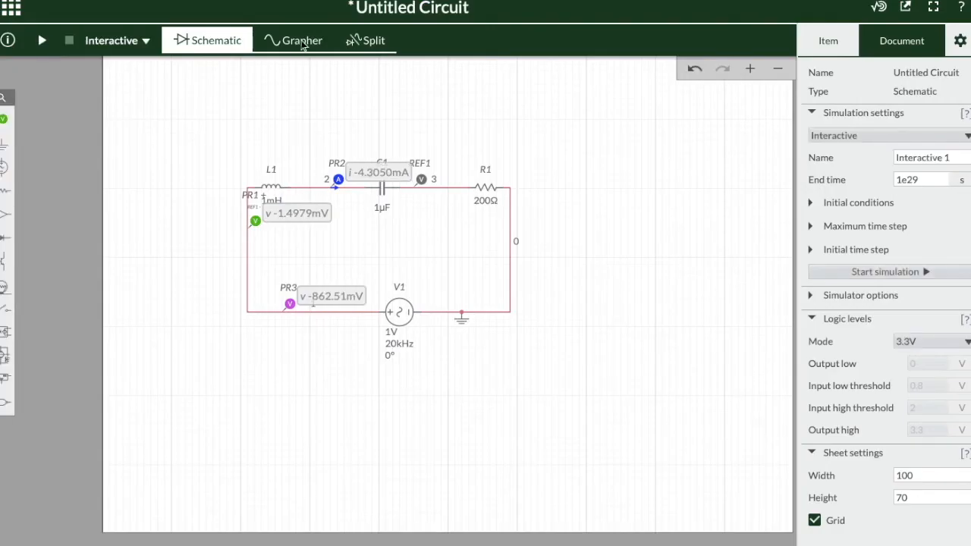
Set the graph's time axis to 0 to 60 µs and place the cursors on the first PR3 and PR2 peaks.
click(302, 42)
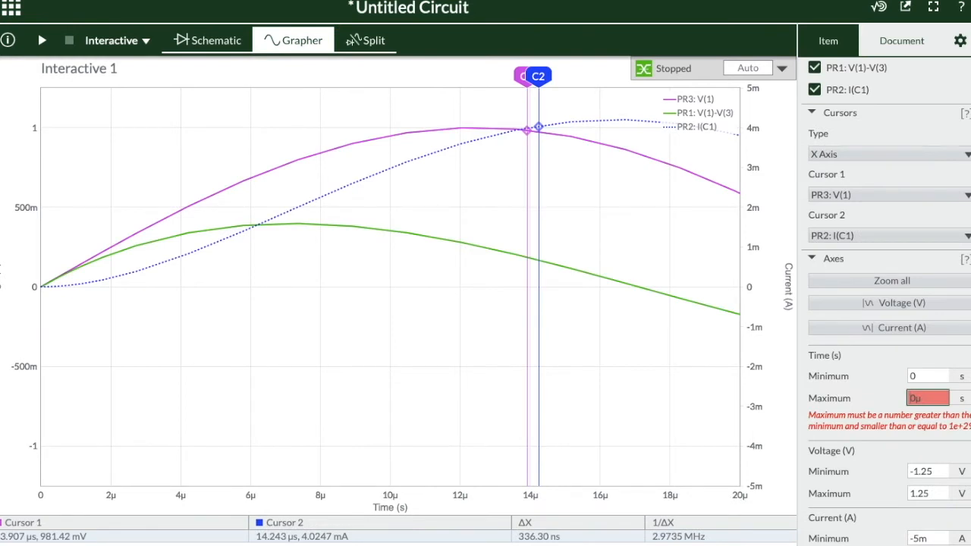
text(4)
key(BackSpace)
text(6)
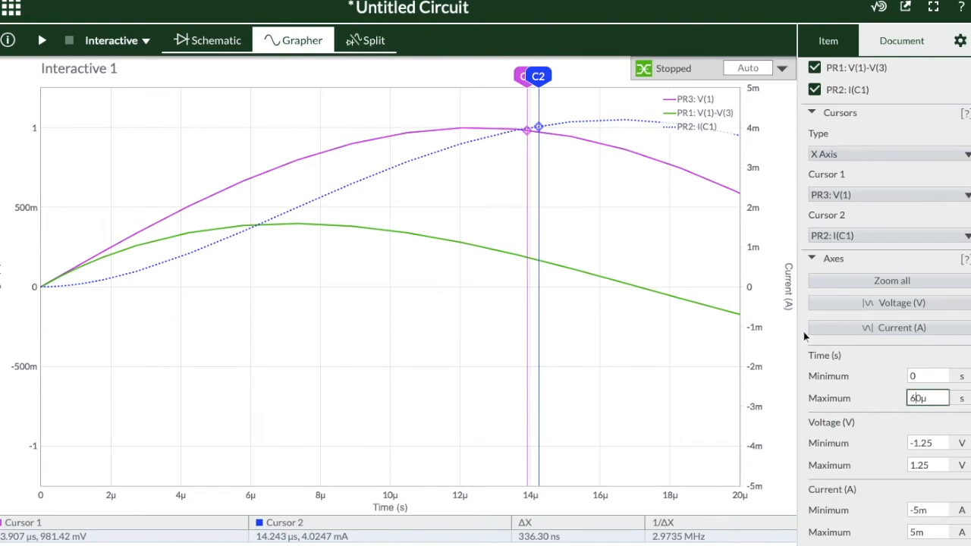
click(804, 333)
drag(516, 129, 333, 127)
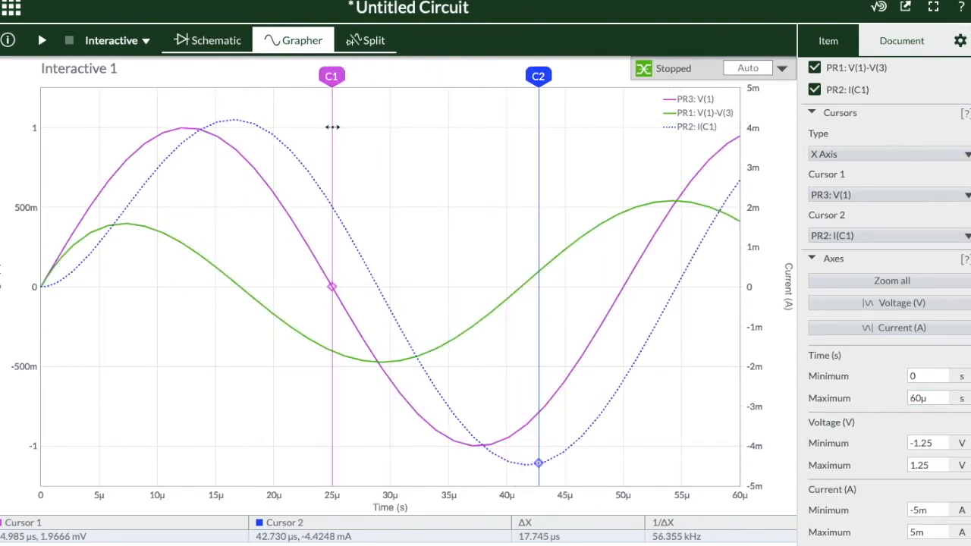
drag(333, 127, 182, 110)
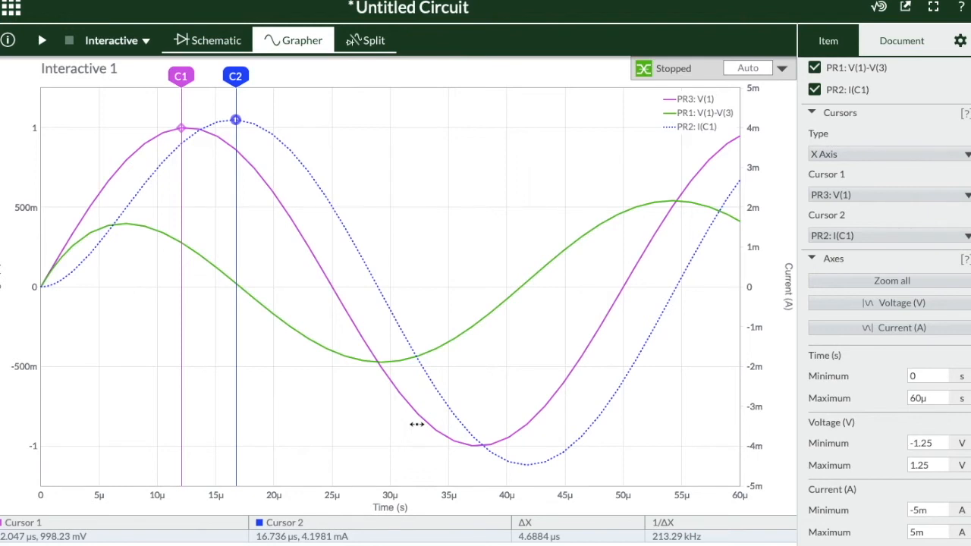
Rerun the simulation with V1 at 4.00 kHz and compare the second PR3 and PR2 peaks on a 0 to 600 µs time axis.
click(211, 40)
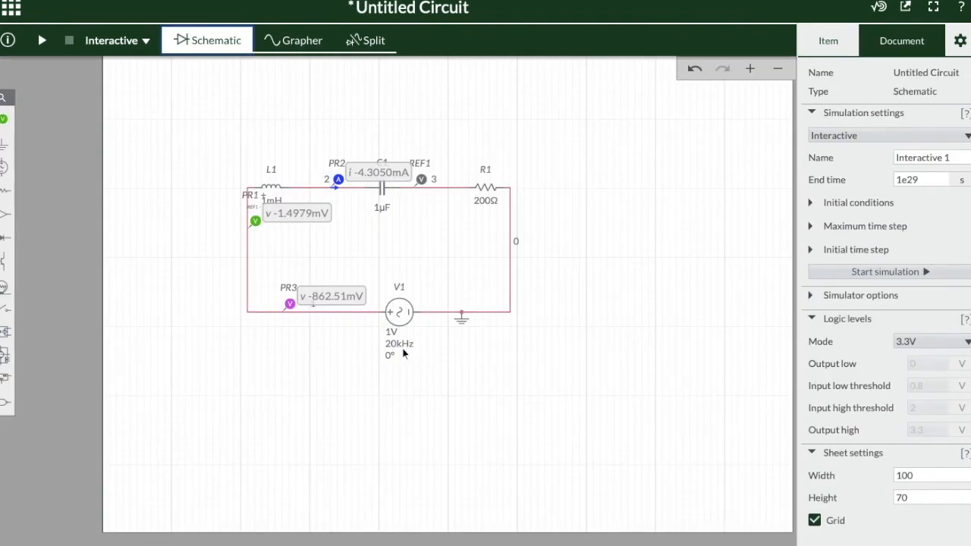
click(402, 347)
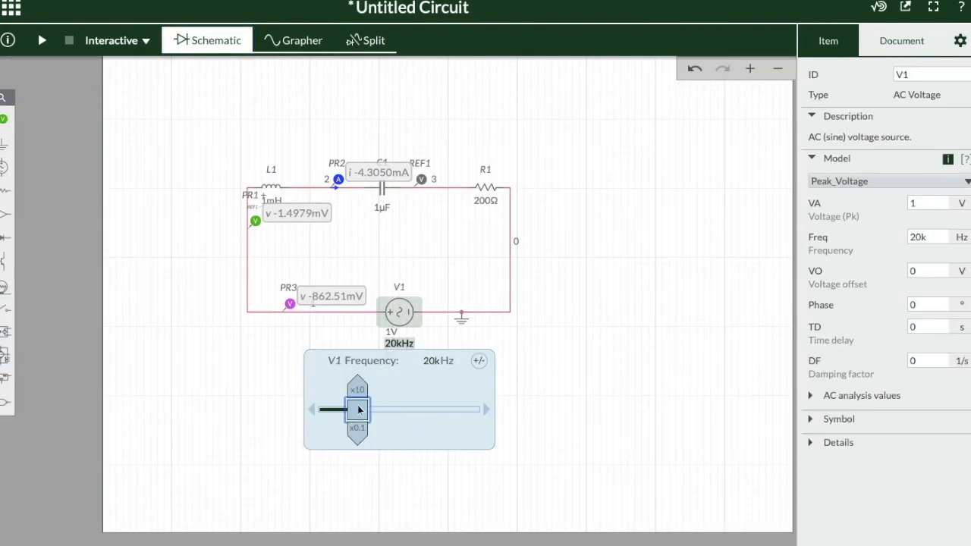
drag(357, 410, 337, 409)
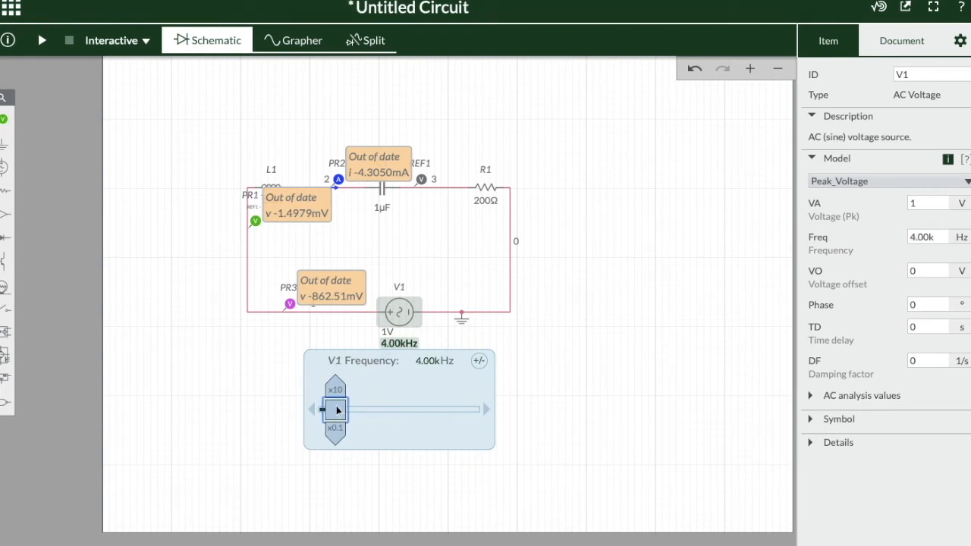
click(552, 353)
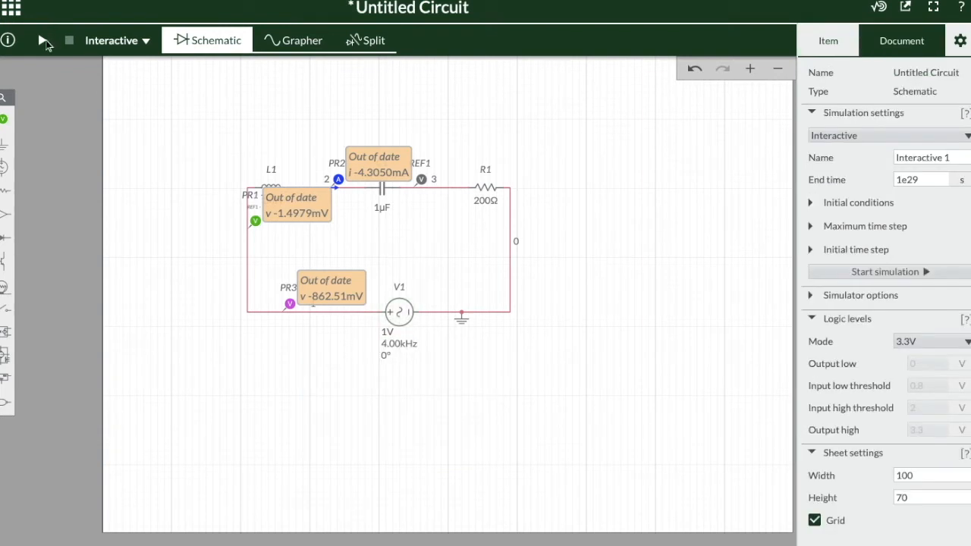
click(42, 40)
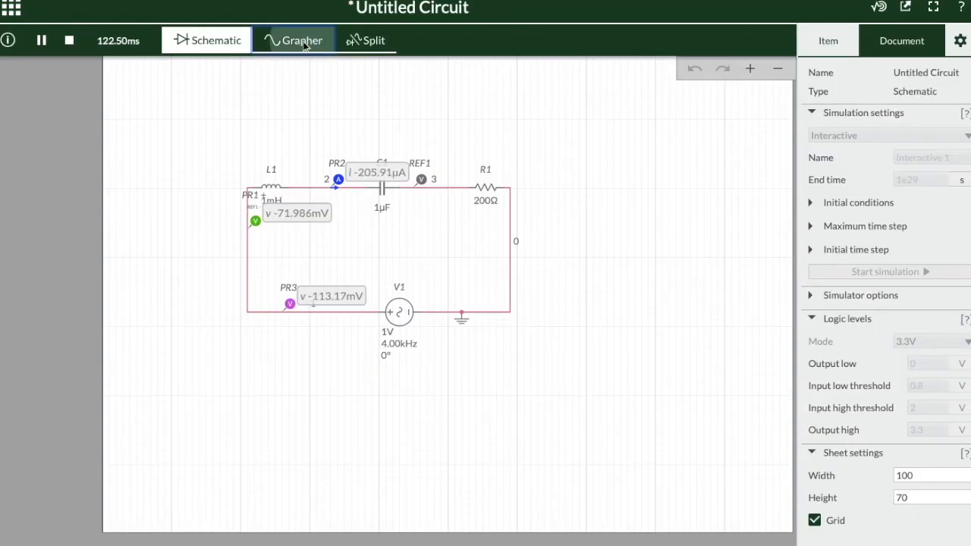
click(303, 42)
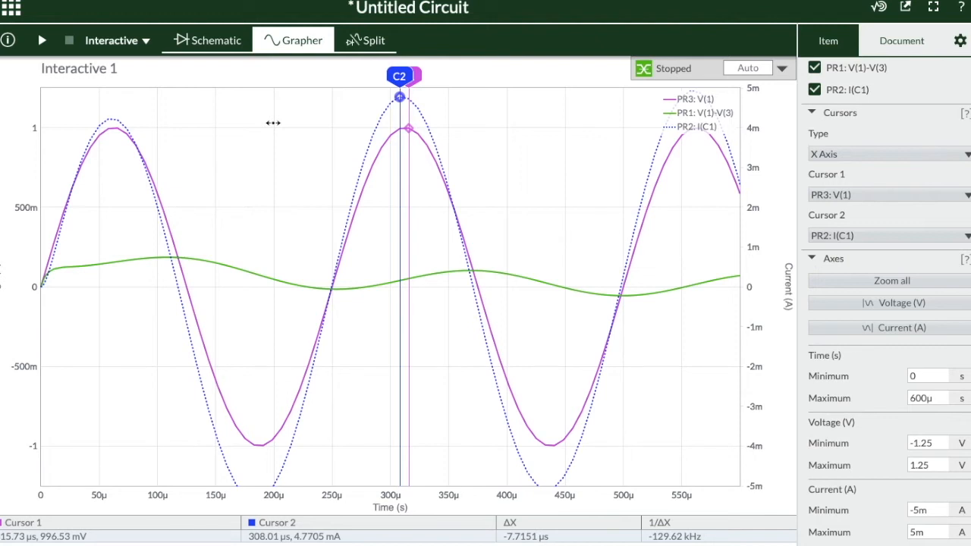
Return to the schematic, set V1's frequency to 1.50 kHz, and rerun the interactive simulation.
click(209, 40)
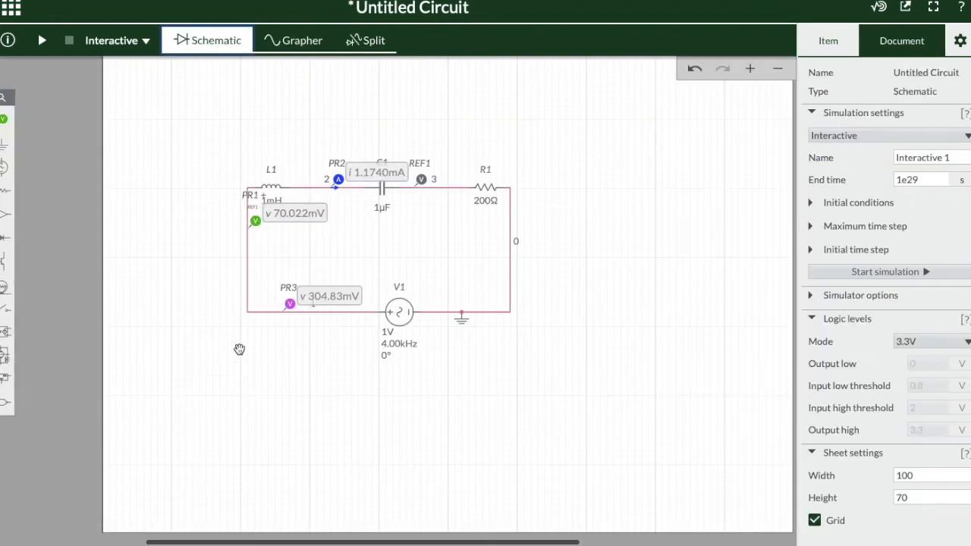
click(400, 344)
drag(384, 406, 350, 408)
click(205, 311)
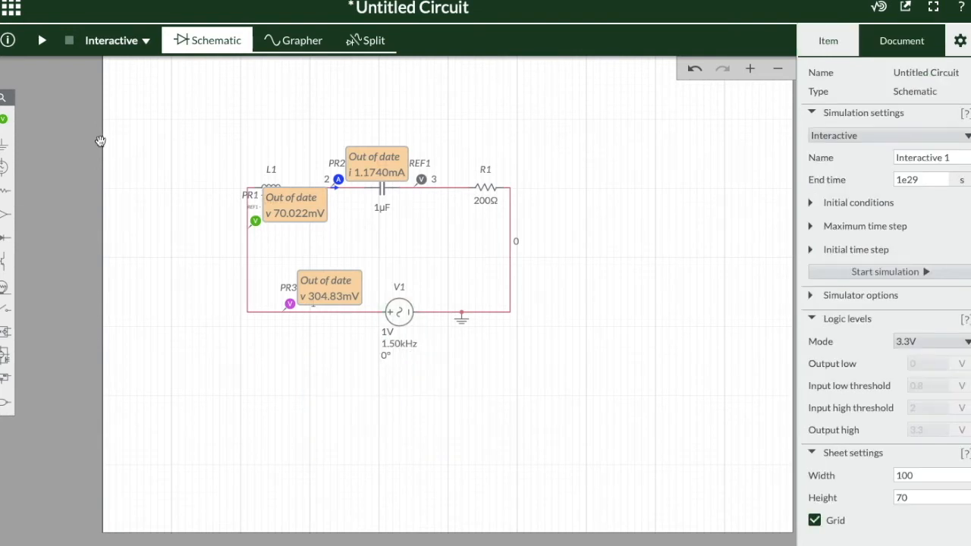
click(42, 40)
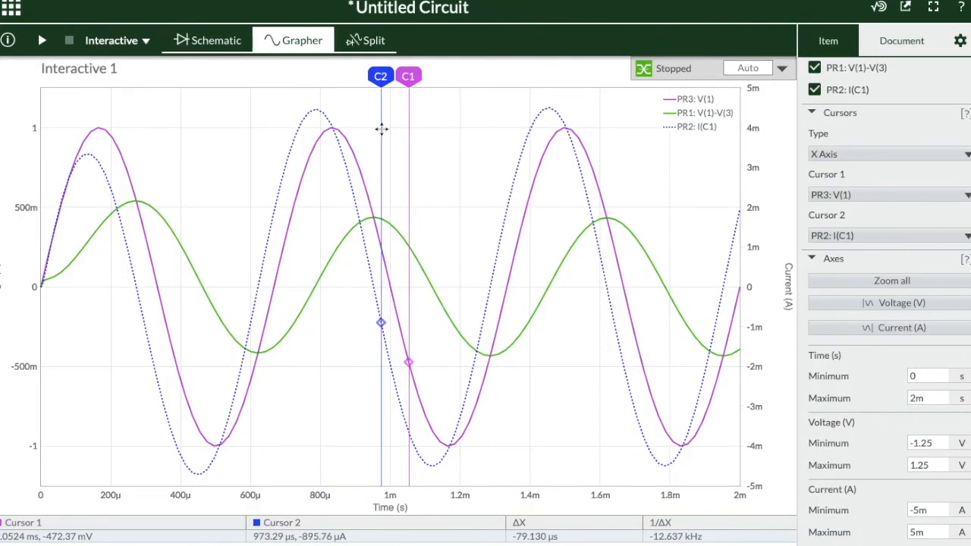
Place the cursors on the second PR3 and PR2 peaks, and reassign cursor 2 to PR1 to mark its second peak.
drag(382, 129, 315, 108)
drag(314, 108, 316, 109)
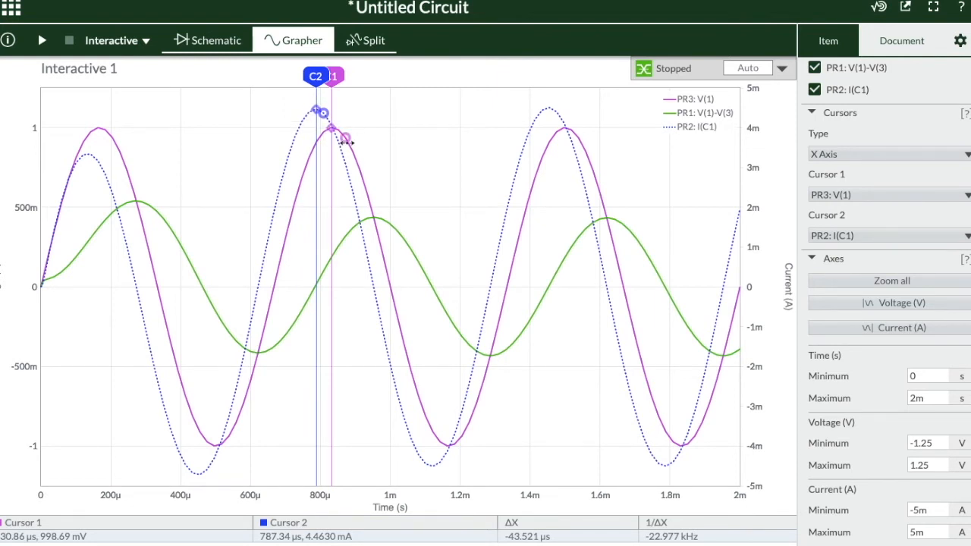
click(306, 188)
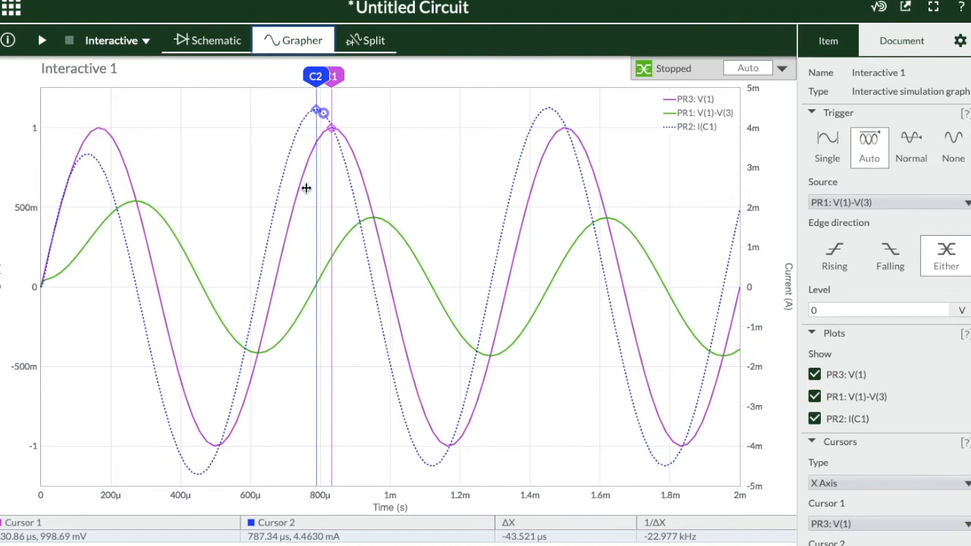
drag(306, 189, 372, 106)
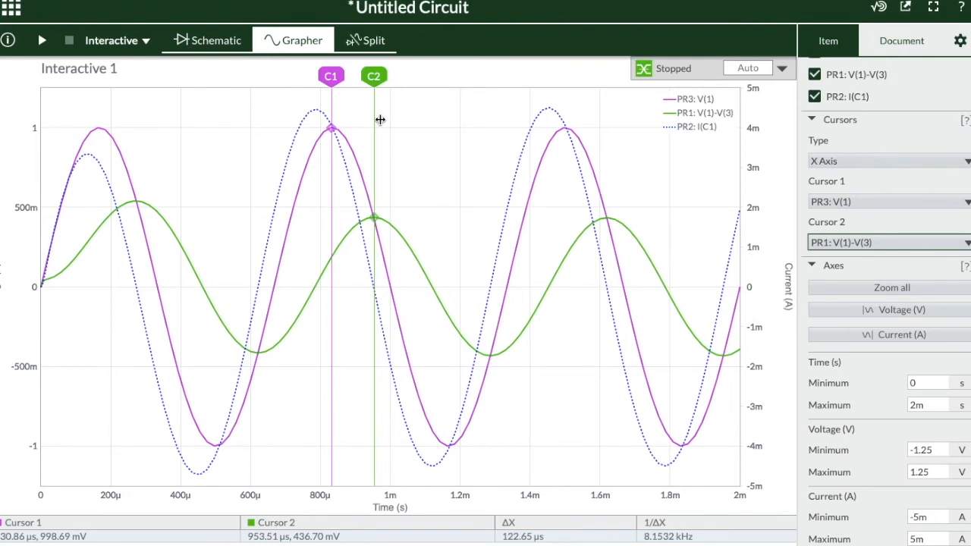
Return to the schematic, raise V1's frequency to about 4 kHz, rerun the simulation, and display its graph.
click(216, 40)
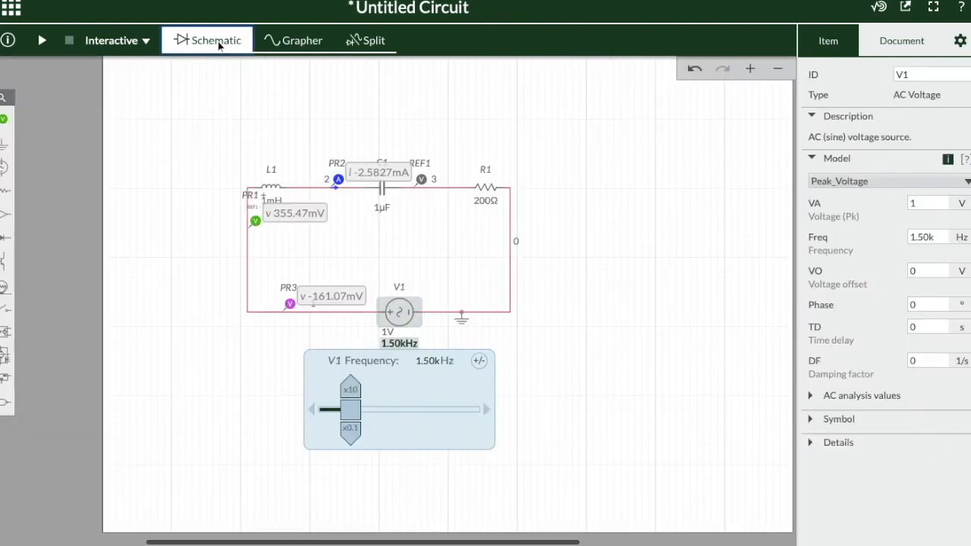
click(392, 412)
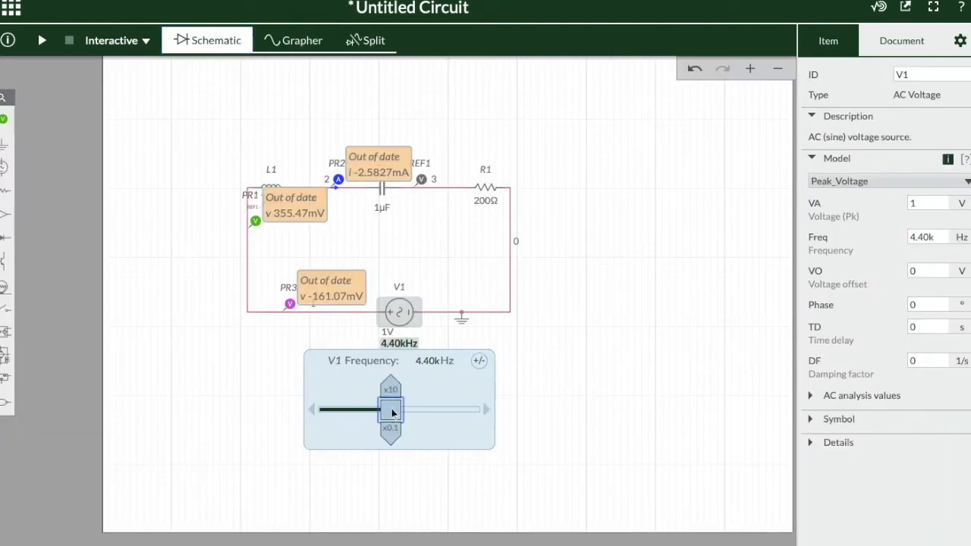
click(303, 41)
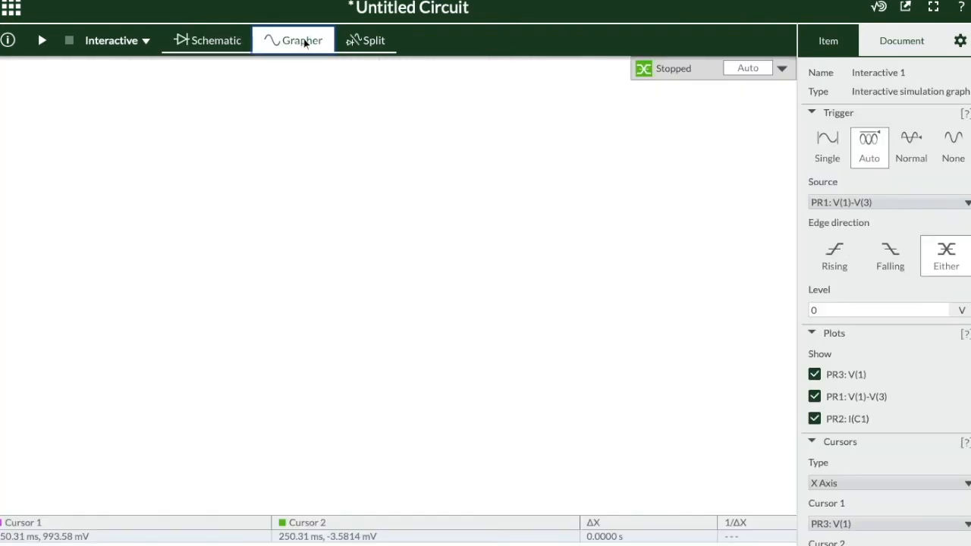
Set the graph's time axis to 0 to 2 ms and move cursor 1 onto the PR3 peak near 813 µs.
scroll(873, 441, down, 3)
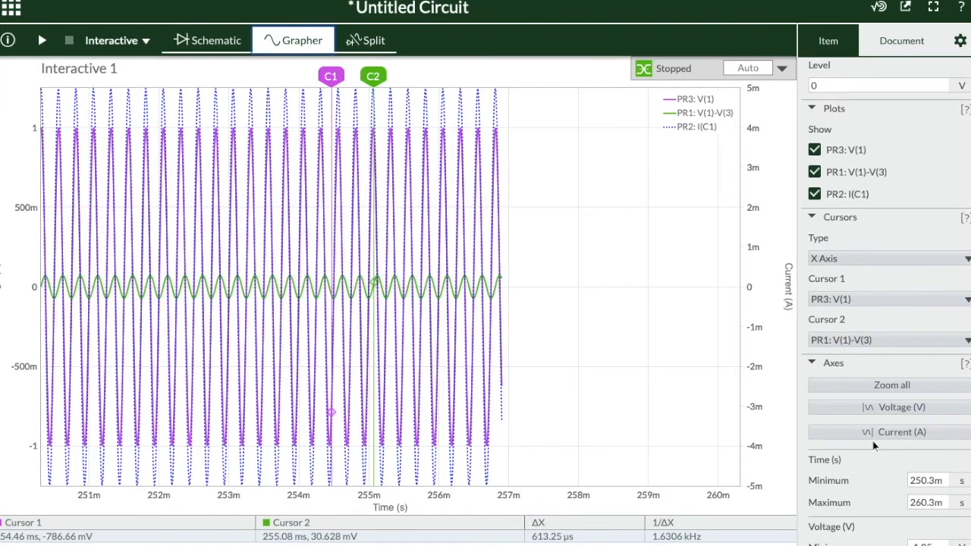
scroll(873, 440, down, 2)
click(927, 375)
text(0)
drag(331, 97, 326, 98)
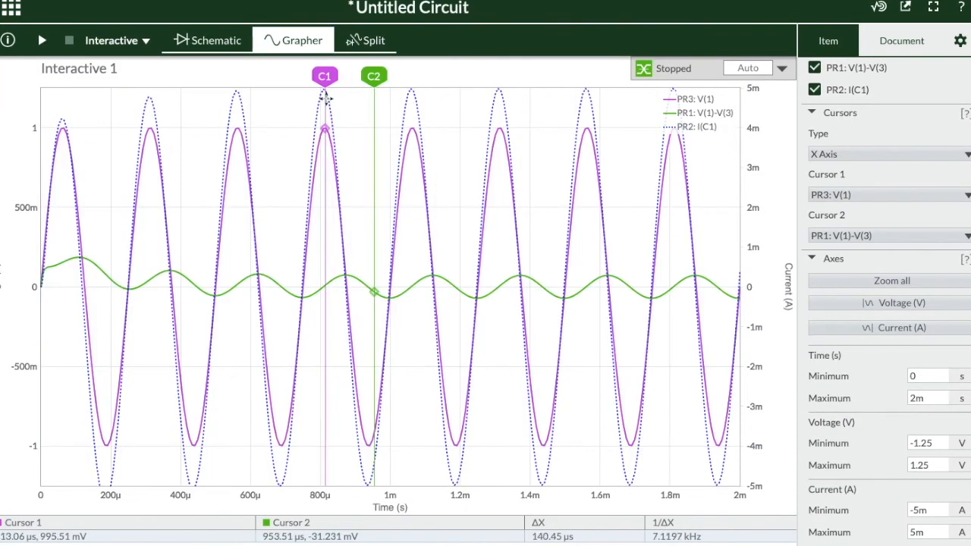
Move cursor 2 onto the PR1 peak near 870 µs to measure its time offset from the PR3 peak.
drag(373, 103, 346, 105)
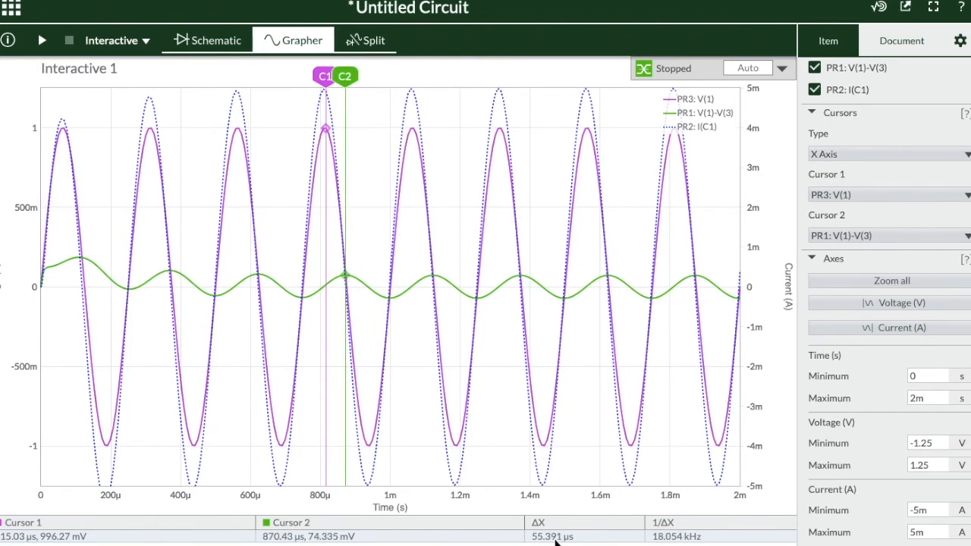
Return to the schematic, set V1's frequency to 7.0 kHz, and rerun the interactive simulation.
mouse_move(132, 228)
click(217, 46)
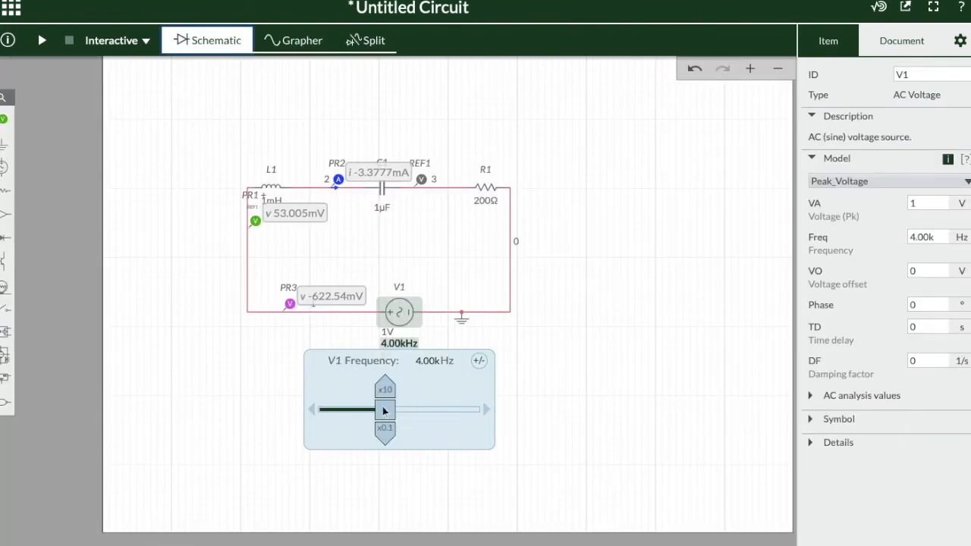
drag(385, 410, 427, 410)
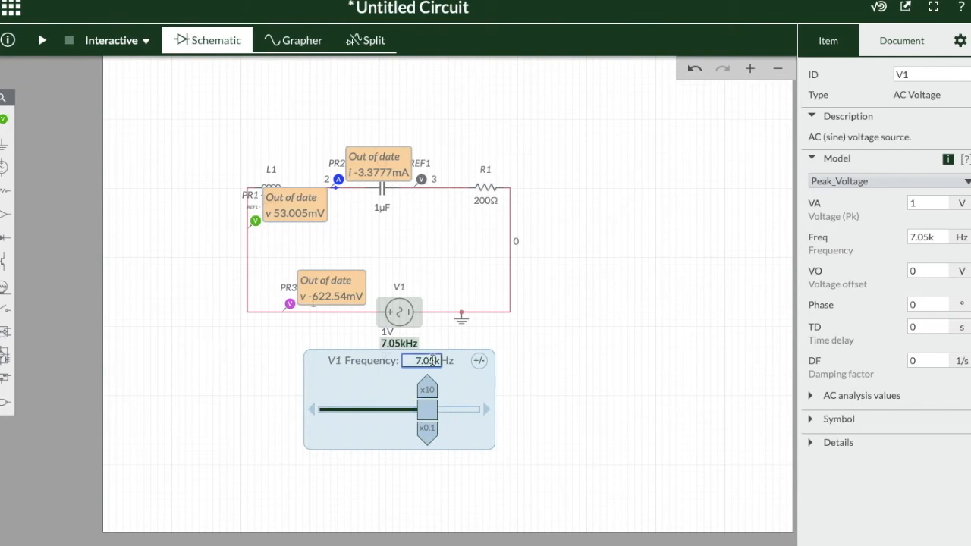
key(BackSpace)
key(Return)
click(562, 370)
click(42, 41)
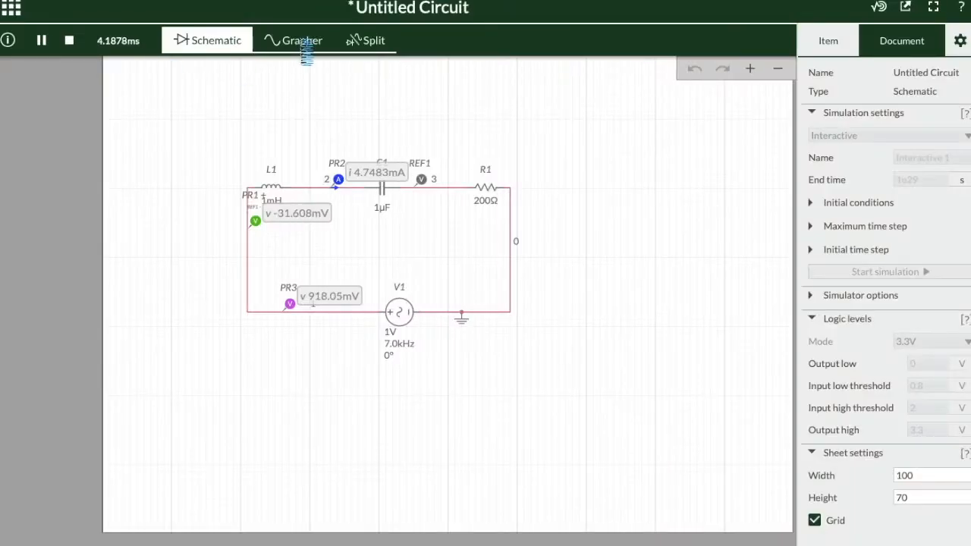
Display the graph, stop the simulation, and set the time axis to 0 to 200 µs.
click(304, 42)
click(69, 41)
double_click(924, 376)
text(0)
double_click(925, 399)
text(2m200u)
Place cursor 2 on the PR1 peak near 143 µs and cursor 1 on the second PR3 peak near 179 µs.
drag(345, 167, 541, 163)
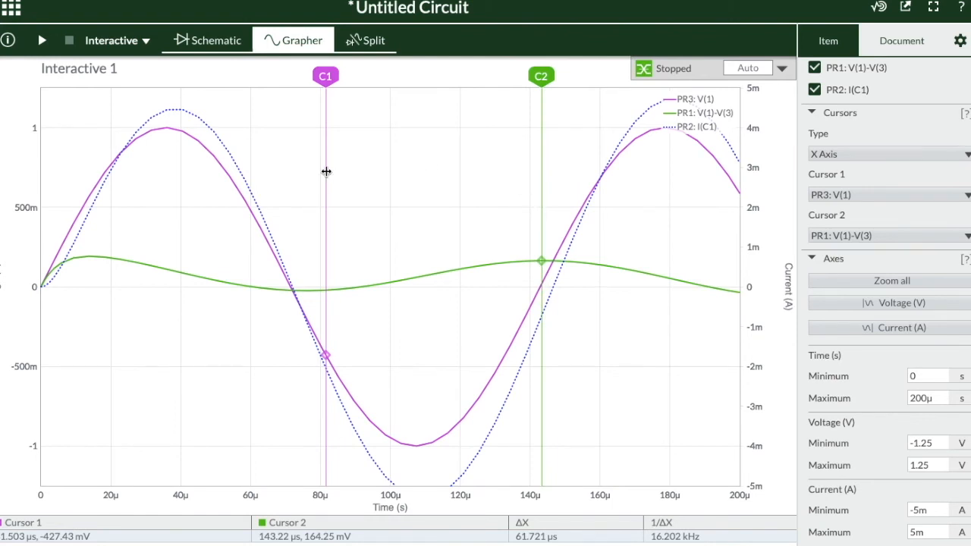
drag(327, 172, 666, 144)
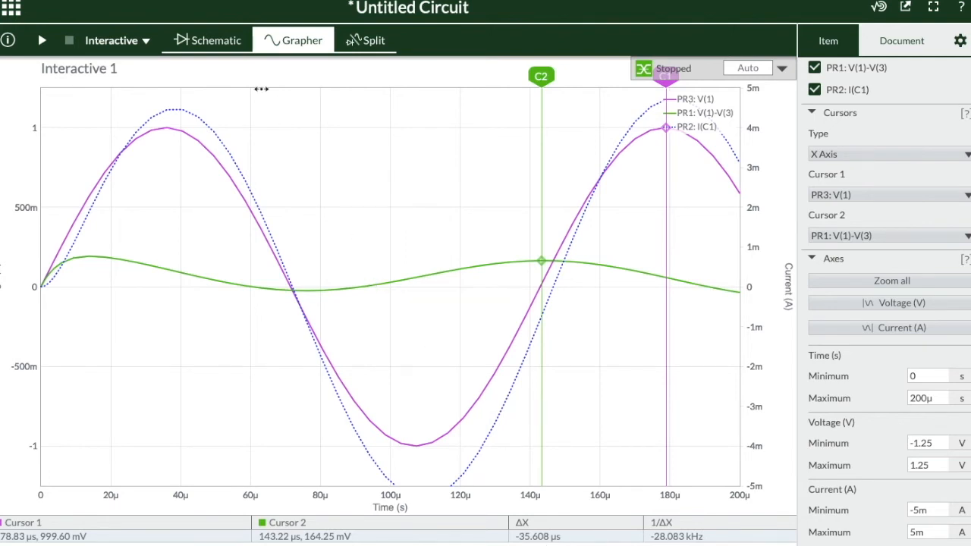
Return to the schematic, raise V1's frequency to 10.0 kHz, and rerun the interactive simulation.
click(219, 41)
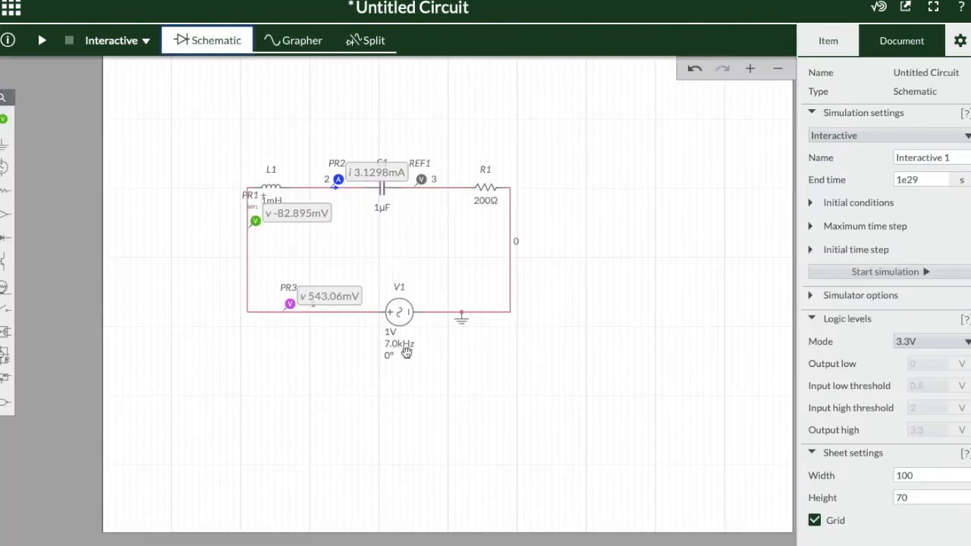
click(404, 345)
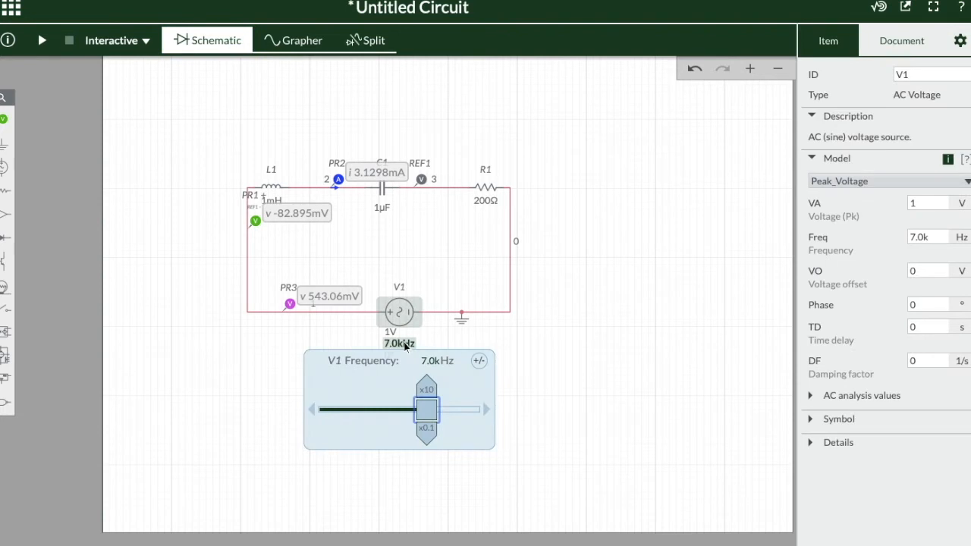
drag(425, 412, 472, 412)
click(538, 285)
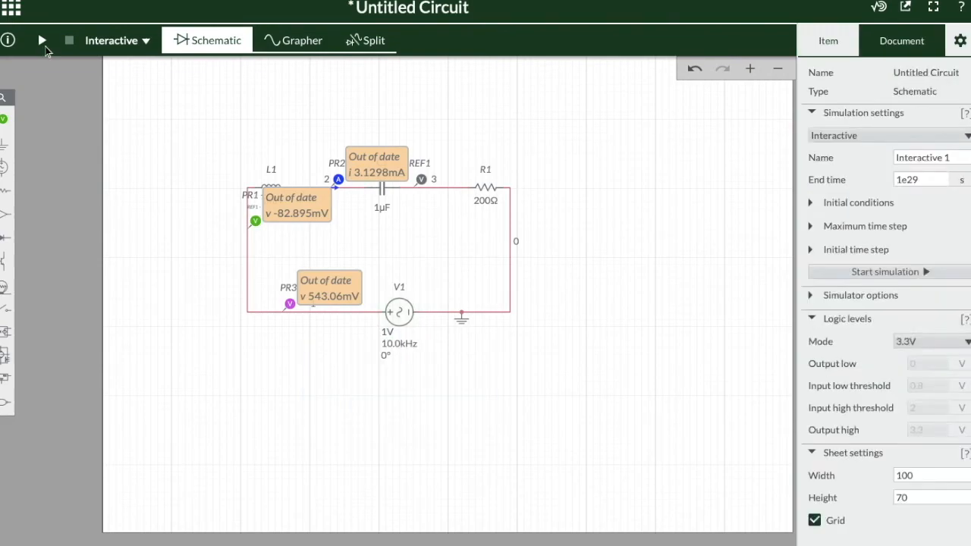
click(43, 41)
Move cursor 2 to the PR1 peak near 104 µs and cursor 1 to the PR3 peak near 126 µs.
drag(541, 122, 404, 120)
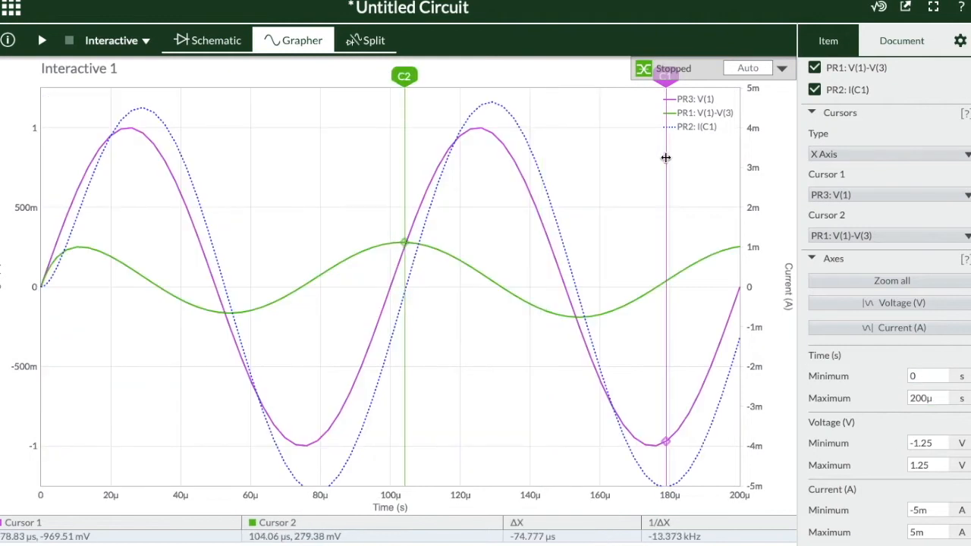
drag(665, 157, 481, 161)
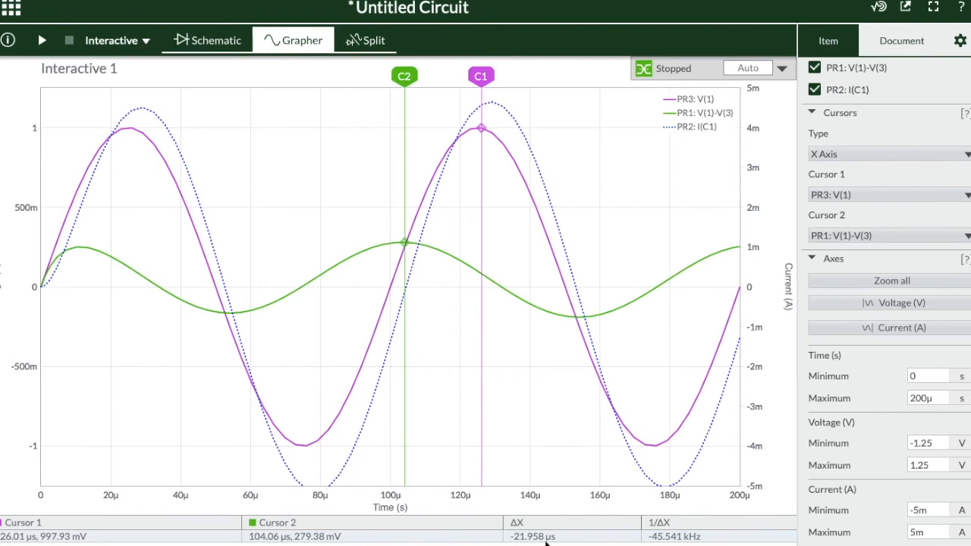
click(220, 45)
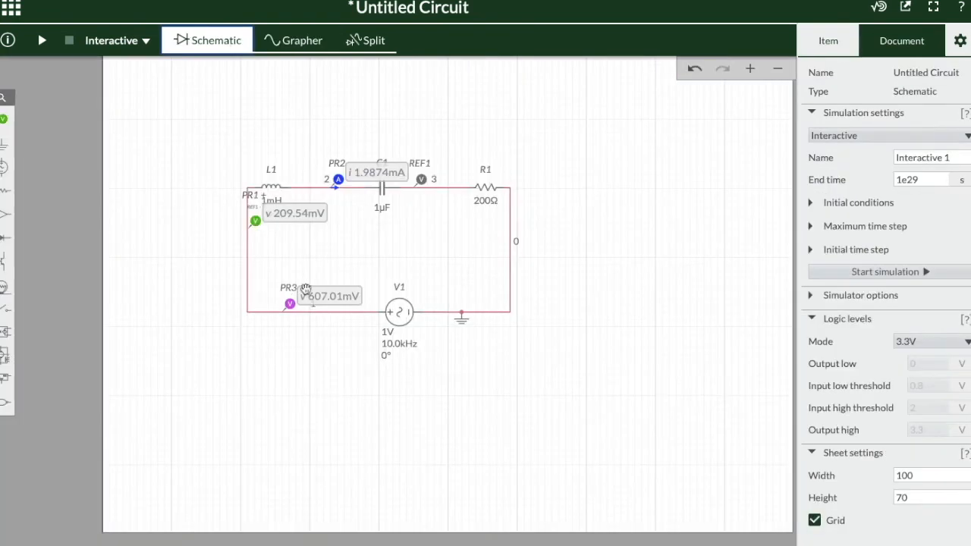
click(400, 343)
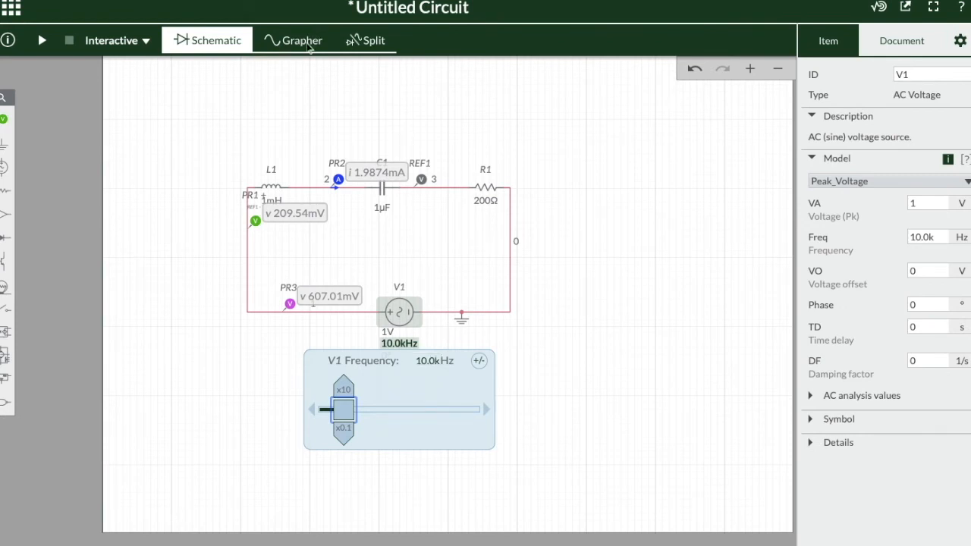
click(307, 43)
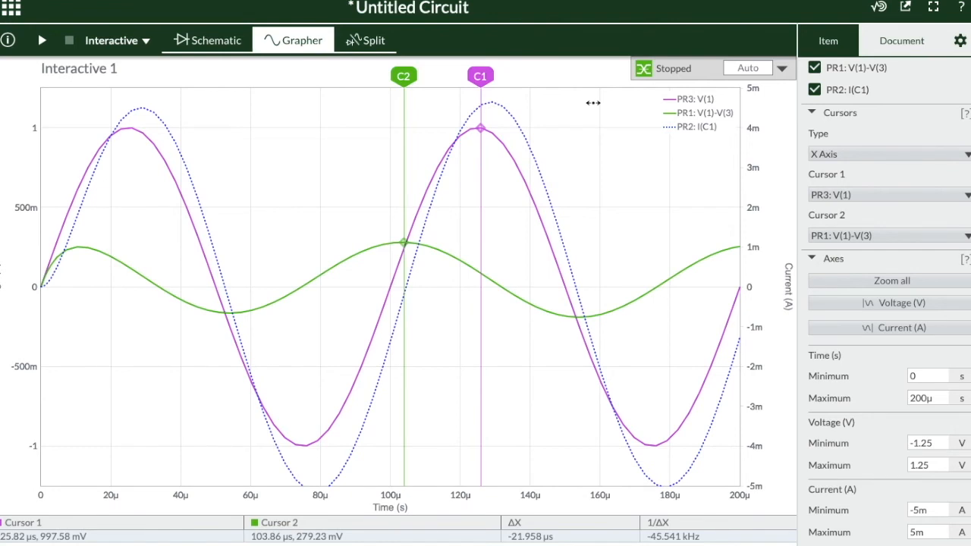
Delete the existing probes from the schematic and place a single current probe on the wire between L1 and C1.
click(225, 43)
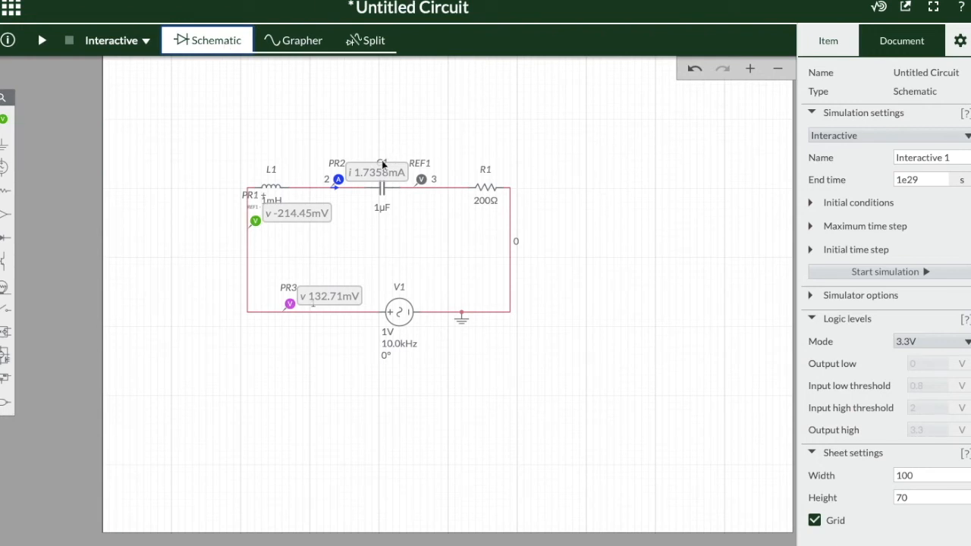
click(337, 179)
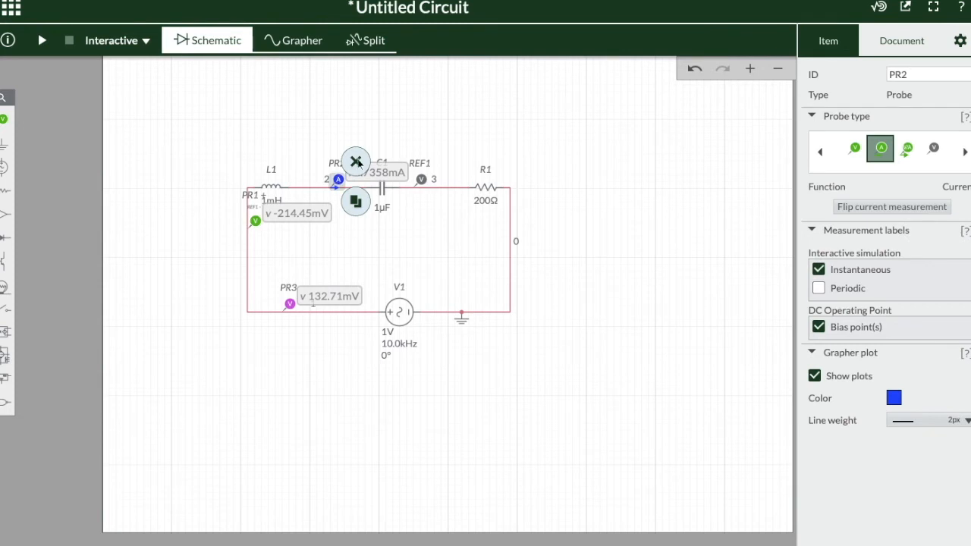
click(356, 163)
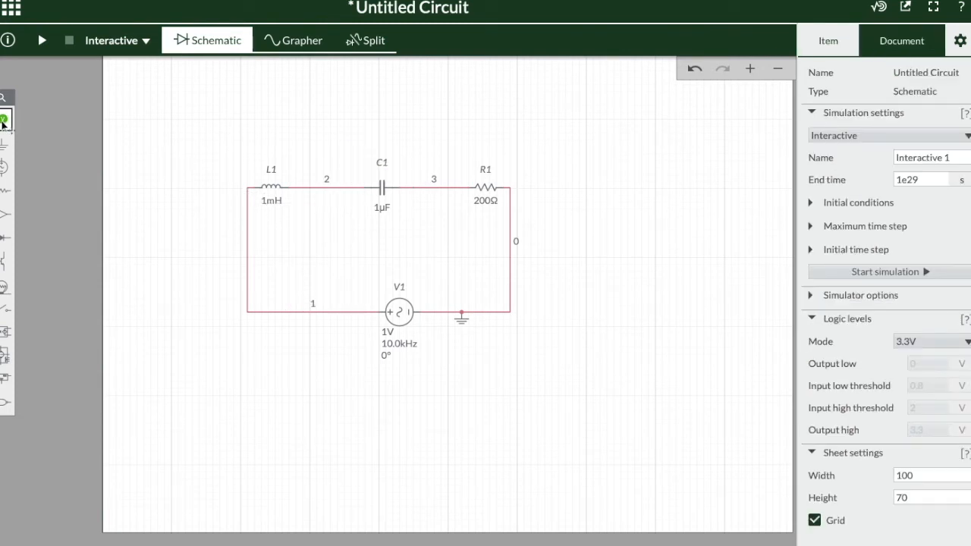
click(4, 119)
click(107, 153)
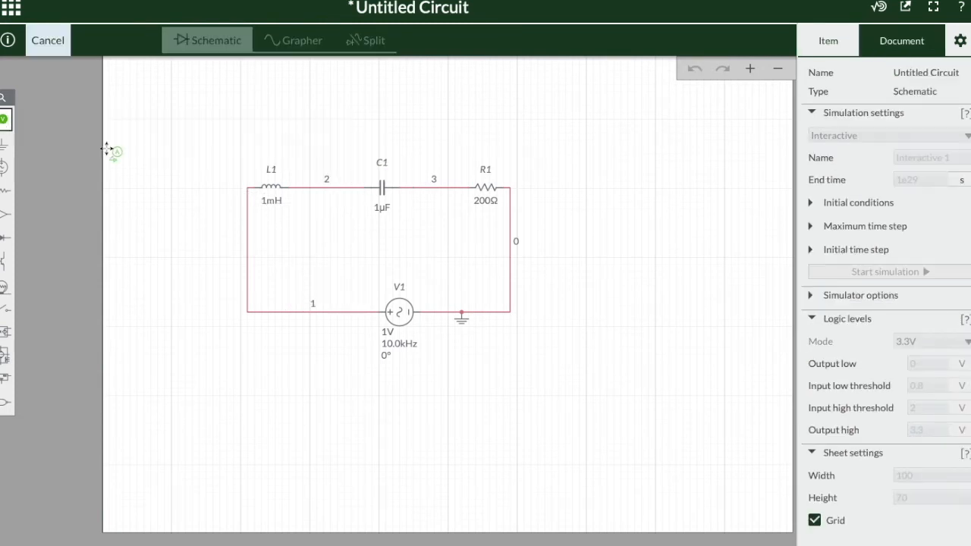
click(354, 175)
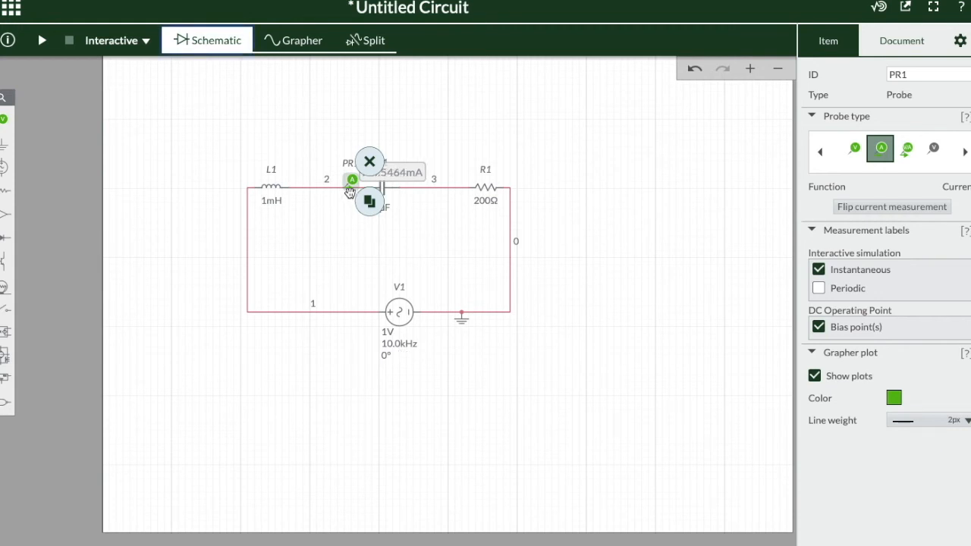
Display the graph of the probe current and switch the cursor type to Y Axis with both cursors on PR1.
click(295, 40)
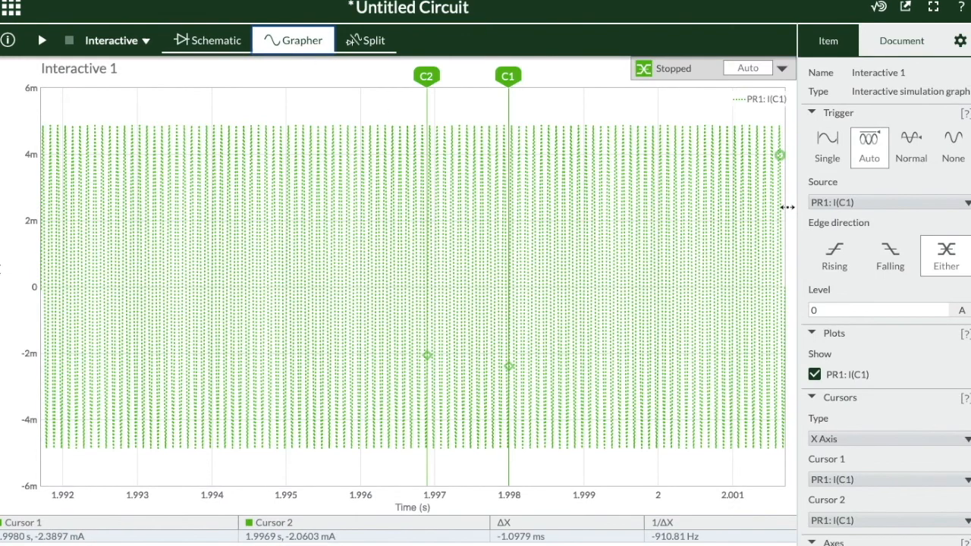
scroll(872, 387, down, 5)
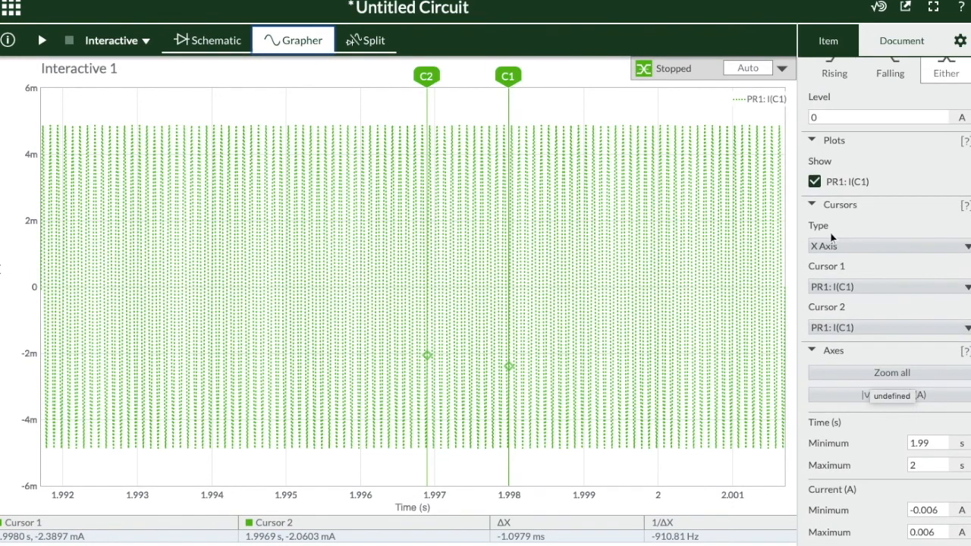
click(832, 245)
click(827, 288)
click(887, 334)
click(834, 350)
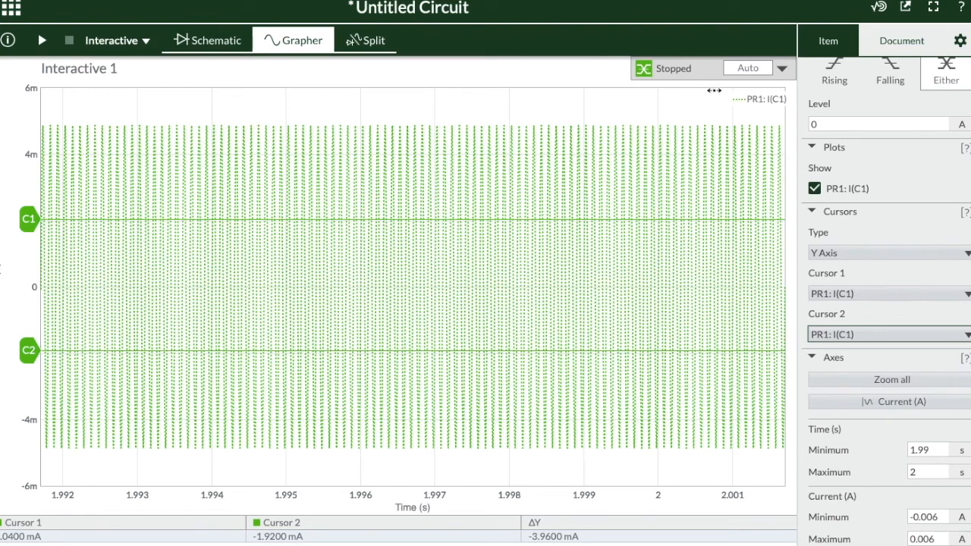
Set the graph's time axis to 0 to 200 µs and its current axis to -5.2 mA to 5.2 mA.
scroll(898, 464, down, 1)
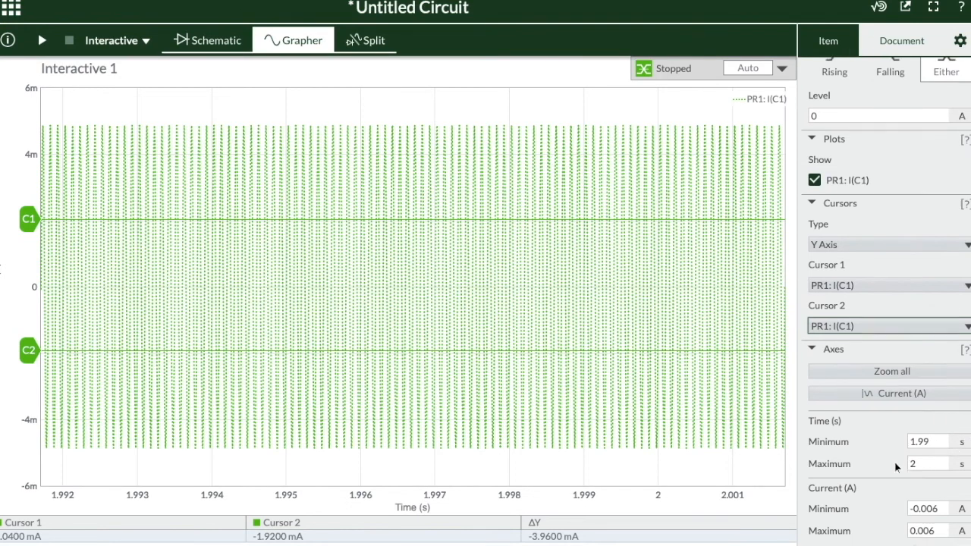
click(941, 512)
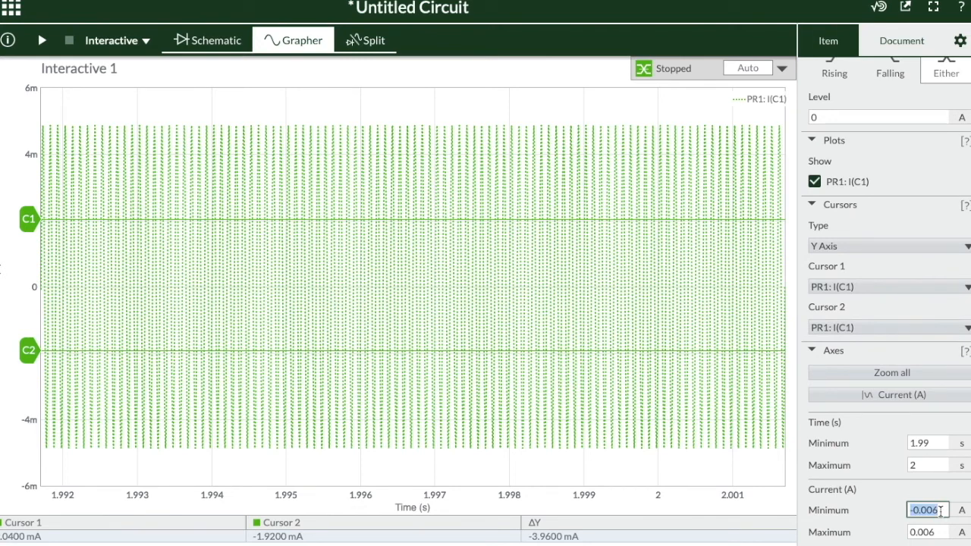
text(-5.2m)
click(933, 532)
double_click(938, 534)
text(5.2m)
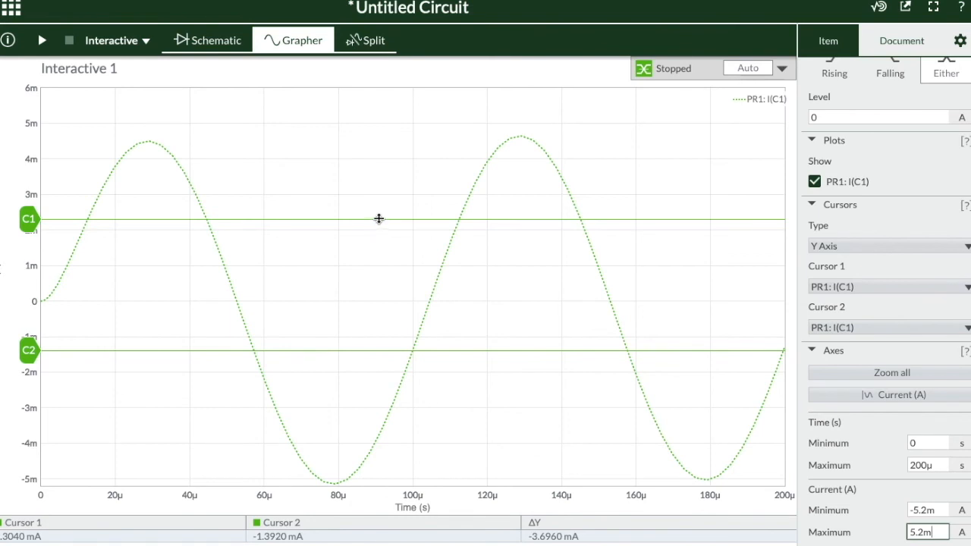
Place horizontal cursor 1 at about 5.03 mA and cursor 2 at about 3.53 mA.
drag(378, 219, 360, 122)
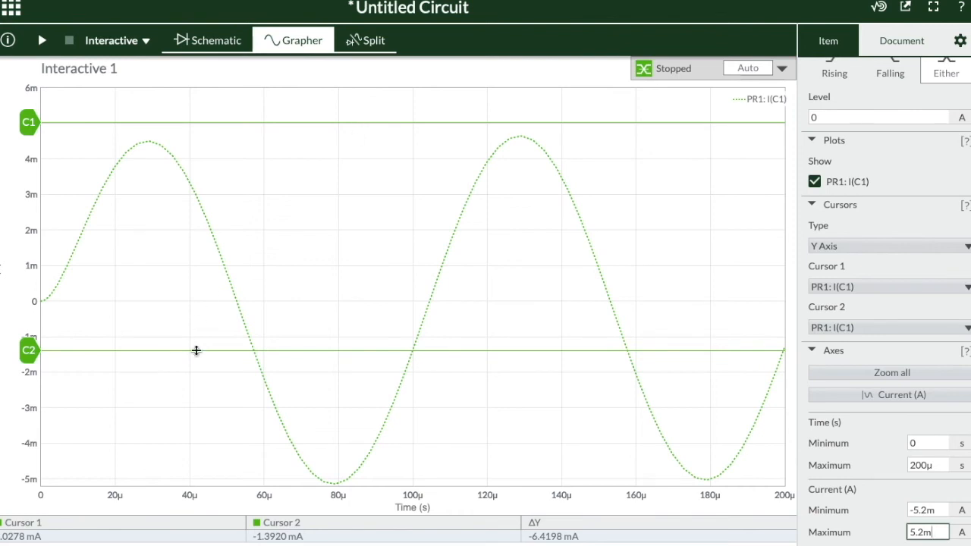
drag(195, 351, 181, 176)
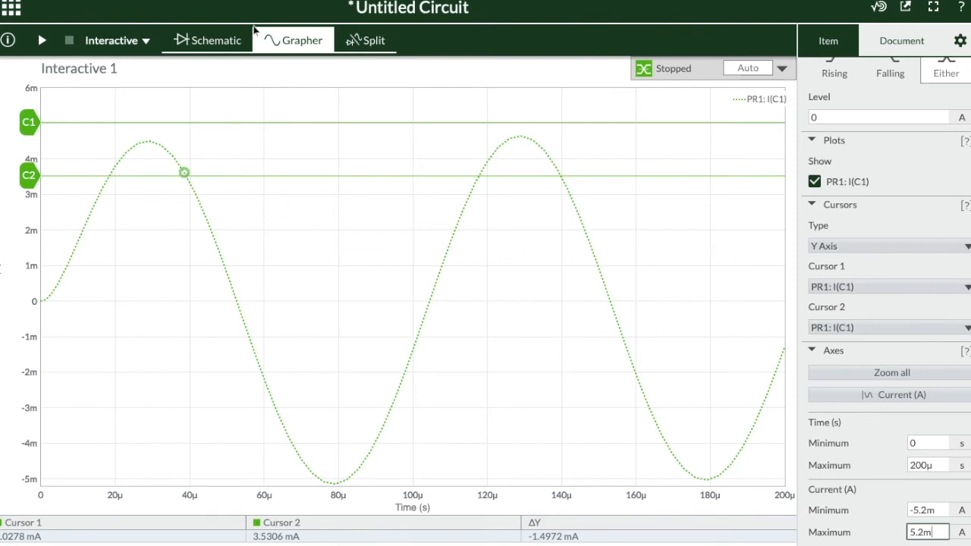
Show the schematic and graph side by side, set V1's frequency to 200 Hz, and restart the simulation.
click(373, 43)
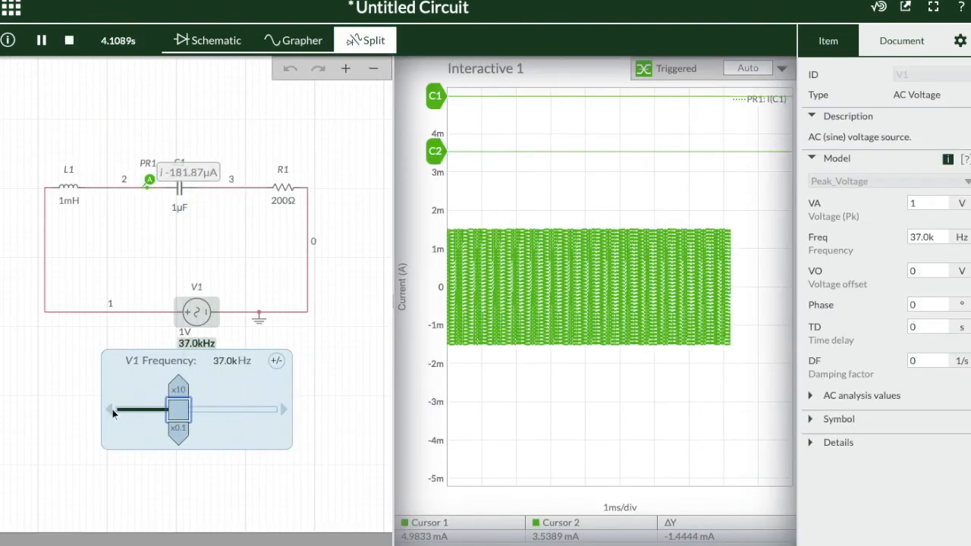
drag(134, 412, 124, 412)
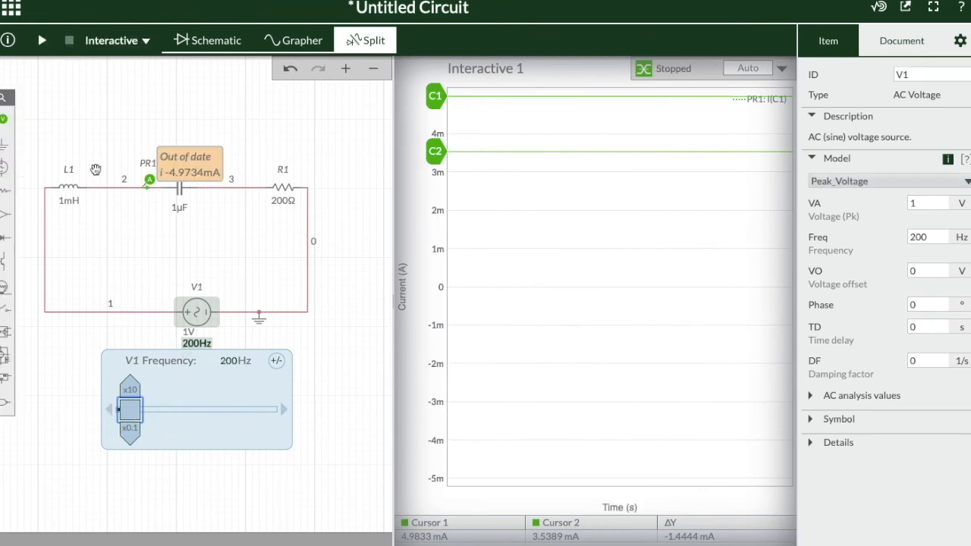
click(41, 40)
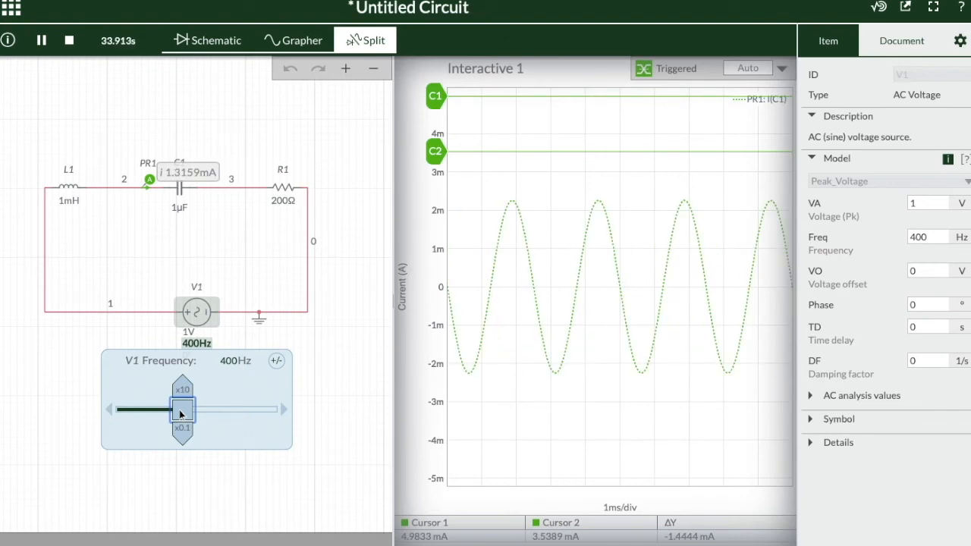
Sweep V1's frequency during the running simulation through 750 Hz, 1.00 kHz, 3.10 kHz and 10.0 kHz up to 32.0 kHz.
drag(180, 412, 229, 412)
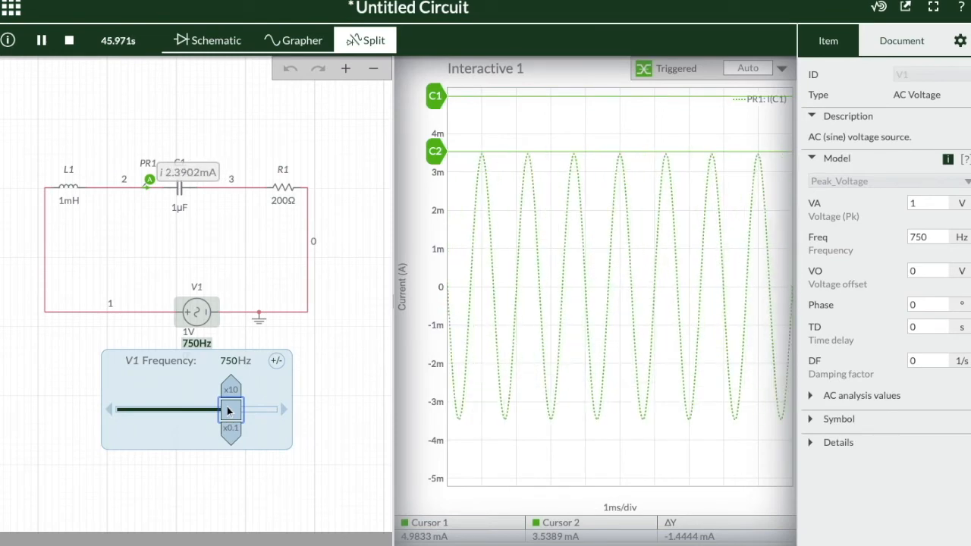
drag(229, 410, 233, 420)
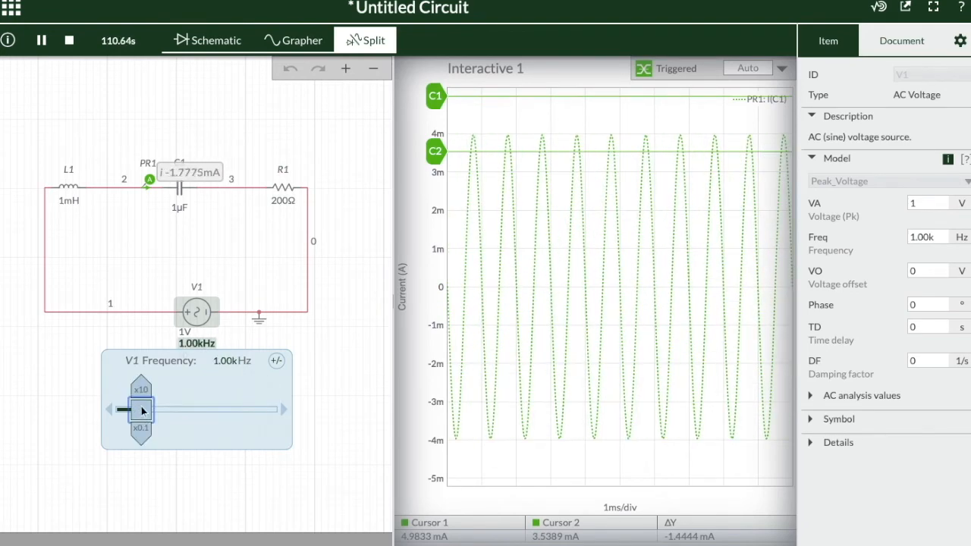
drag(142, 409, 169, 411)
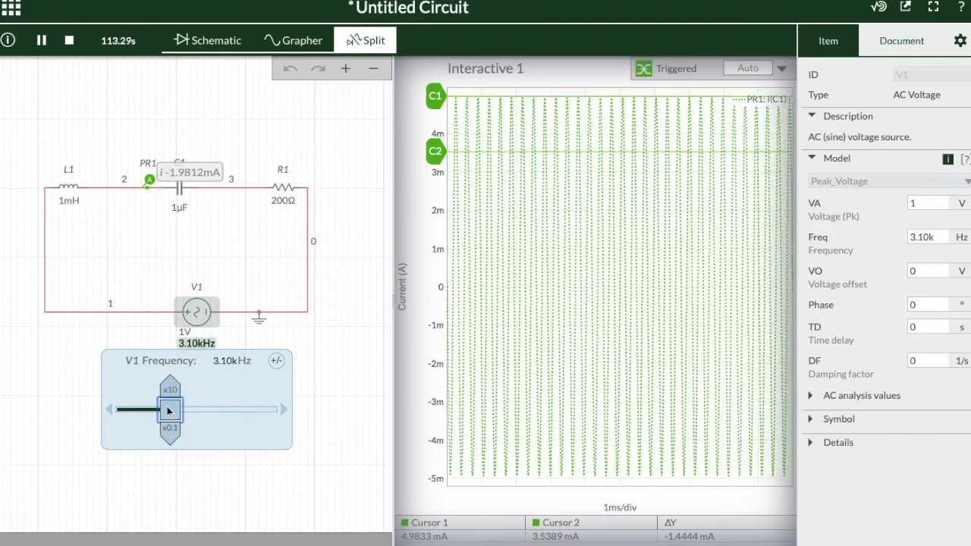
drag(168, 409, 139, 411)
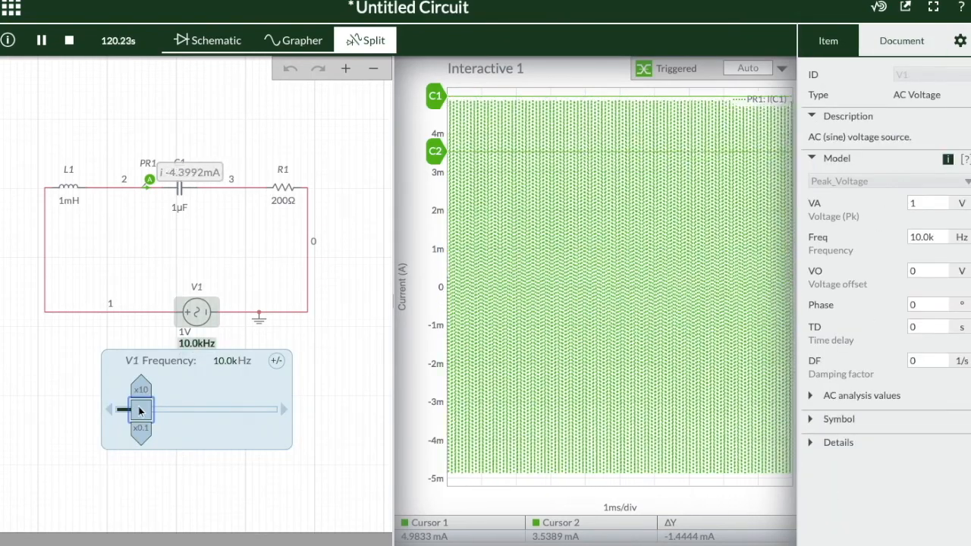
drag(139, 411, 170, 412)
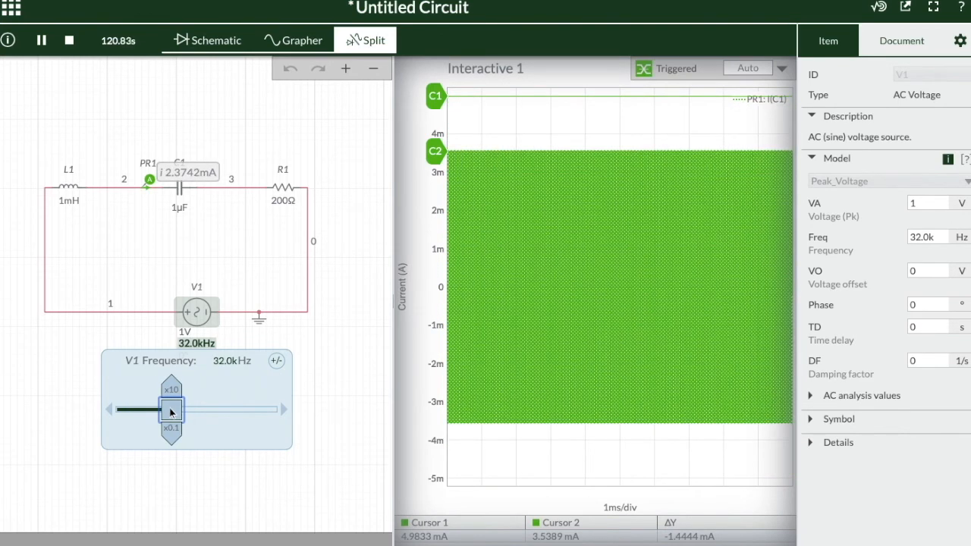
Stop the running simulation and set R1's resistance to 70.0 Ω.
mouse_move(171, 412)
mouse_down()
mouse_move(159, 410)
mouse_move(171, 407)
mouse_up()
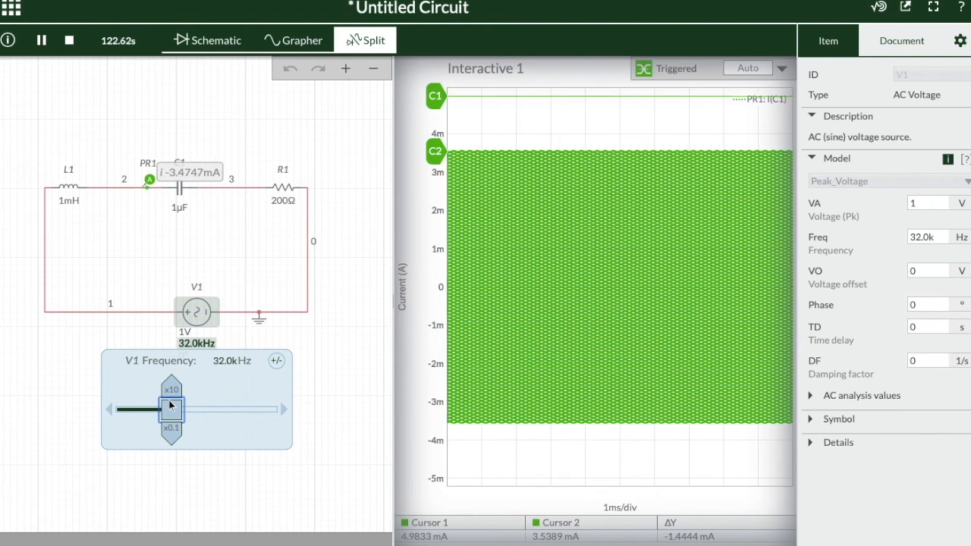
click(69, 44)
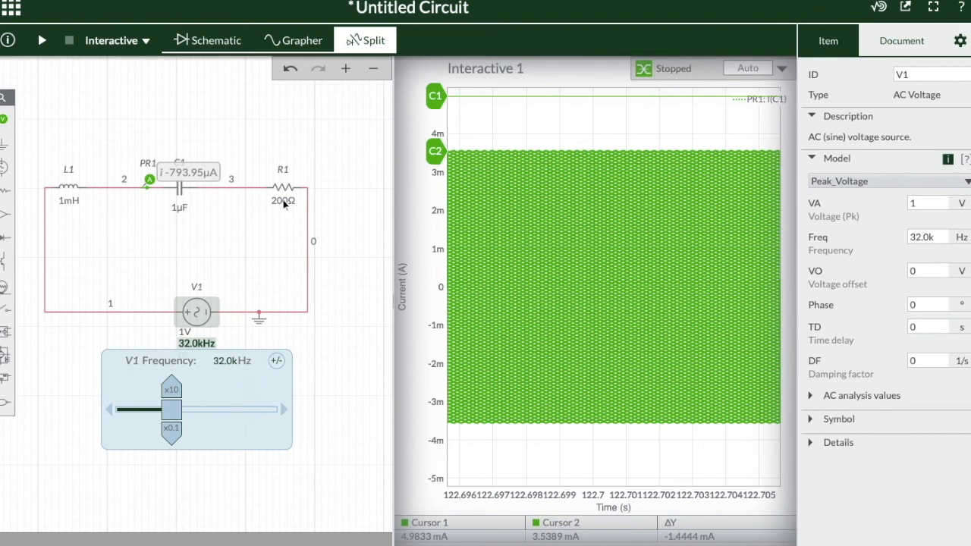
click(285, 201)
mouse_move(240, 271)
mouse_down()
mouse_move(222, 271)
mouse_move(230, 270)
mouse_up()
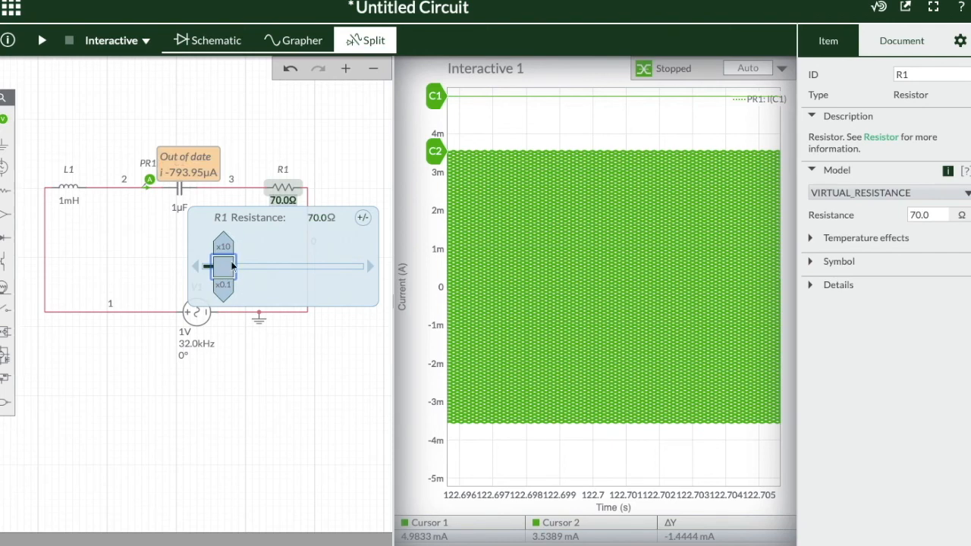
click(338, 170)
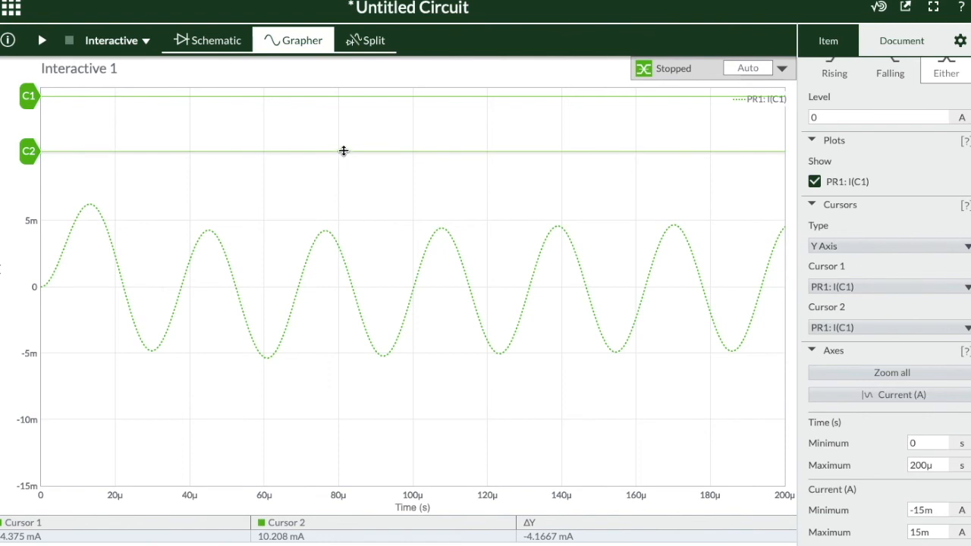
Place horizontal cursor 1 at about 14.32 mA and cursor 2 at about 10.10 mA on the current graph.
drag(344, 151, 344, 153)
drag(275, 98, 270, 97)
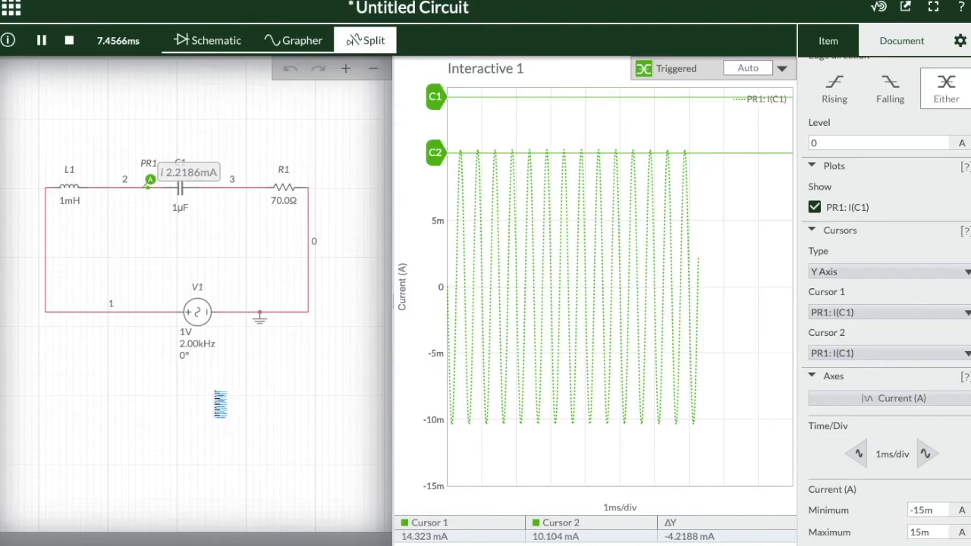
Sweep V1's frequency during the running simulation through 1.95 kHz and 5.00 kHz up to 13.0 kHz.
click(220, 404)
click(198, 343)
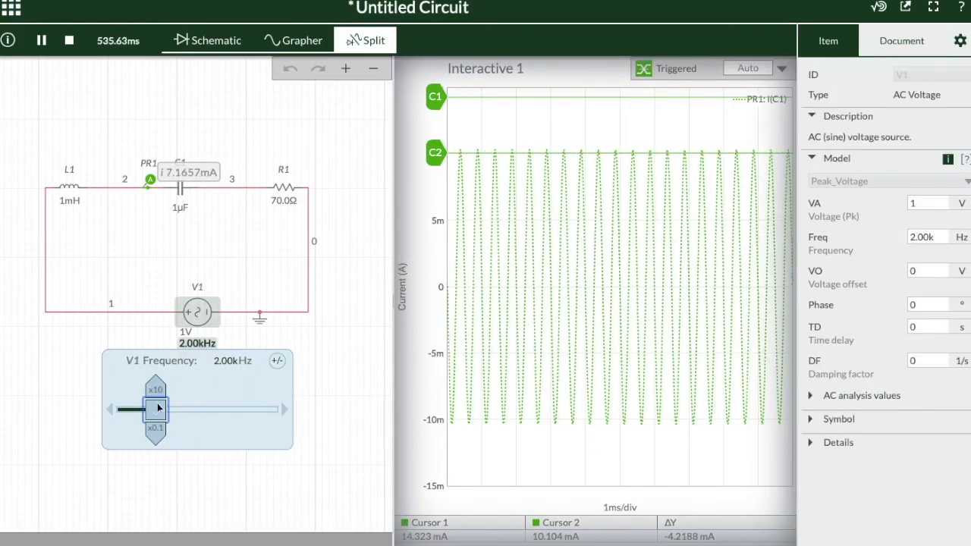
mouse_move(158, 408)
mouse_down()
mouse_move(142, 410)
mouse_move(161, 415)
mouse_up()
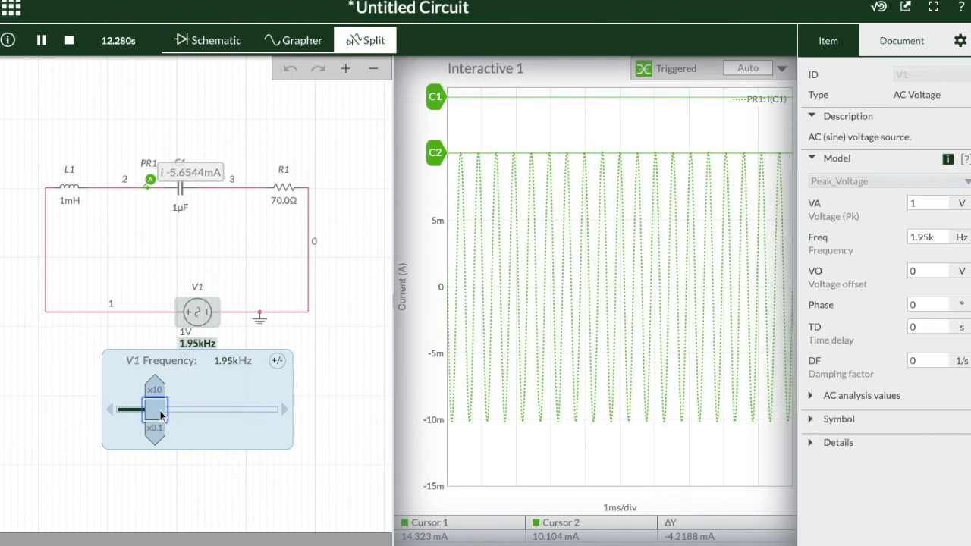
drag(161, 415, 204, 412)
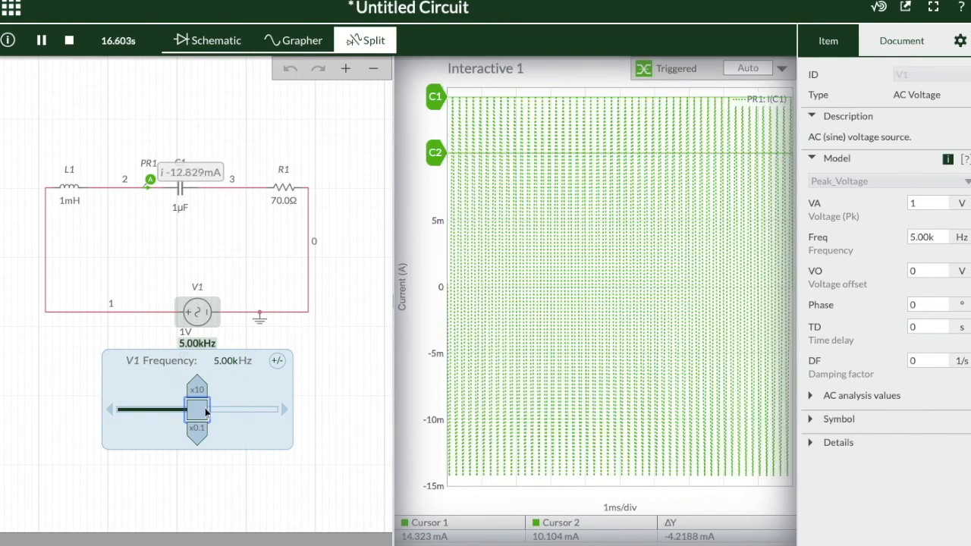
drag(211, 412, 148, 414)
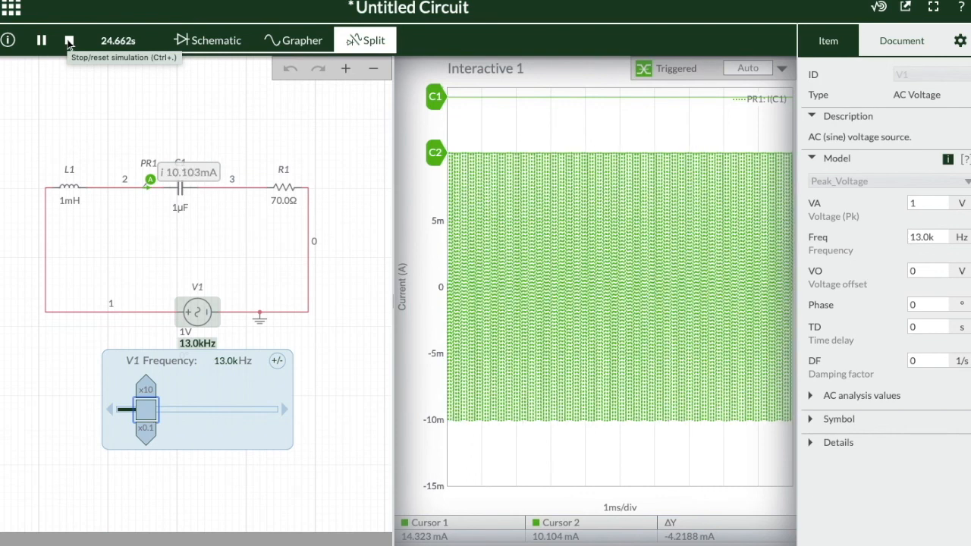
Show only the schematic, deselect V1, and stop the simulation.
click(216, 41)
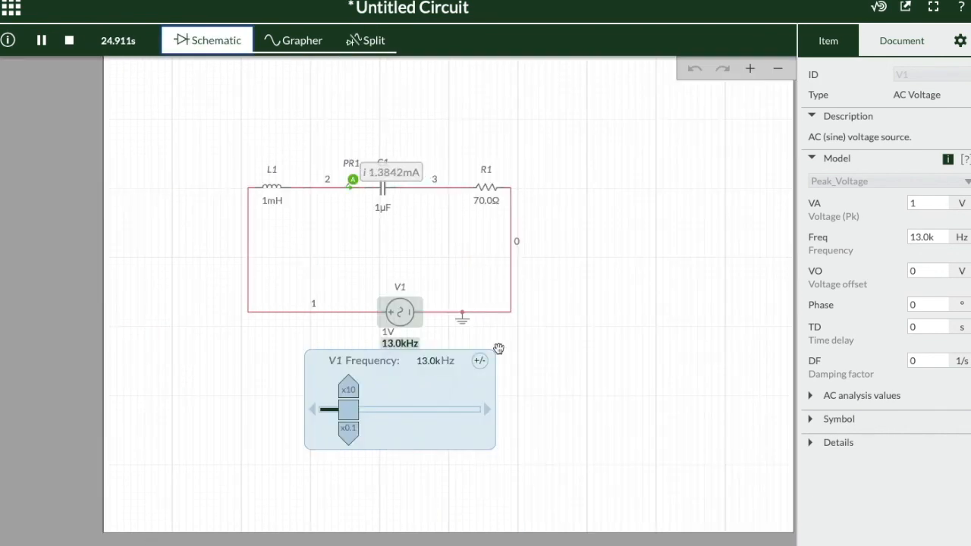
click(566, 375)
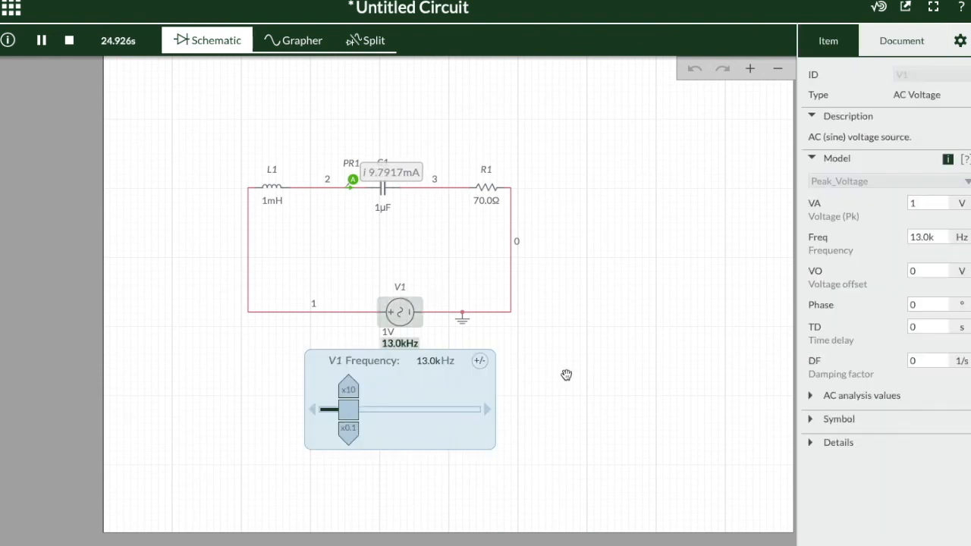
click(566, 375)
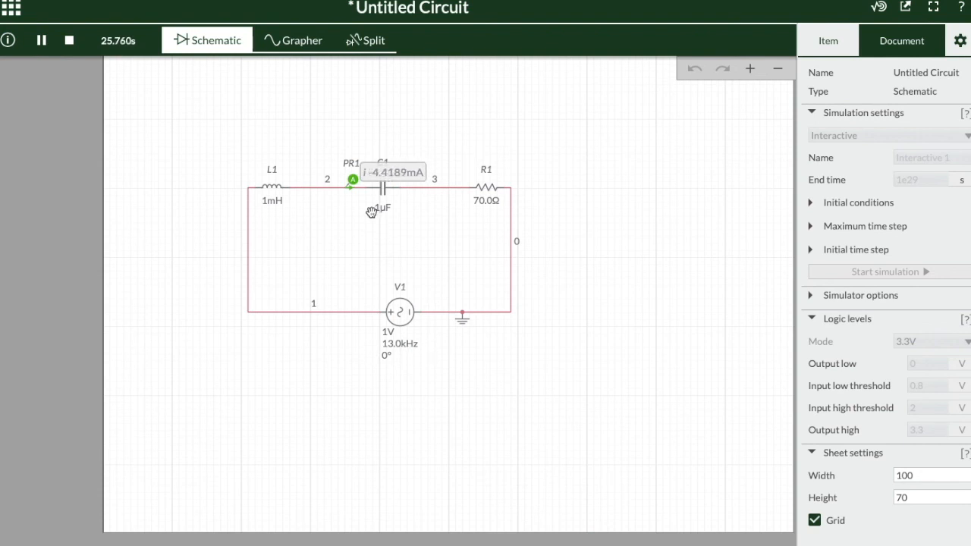
click(69, 42)
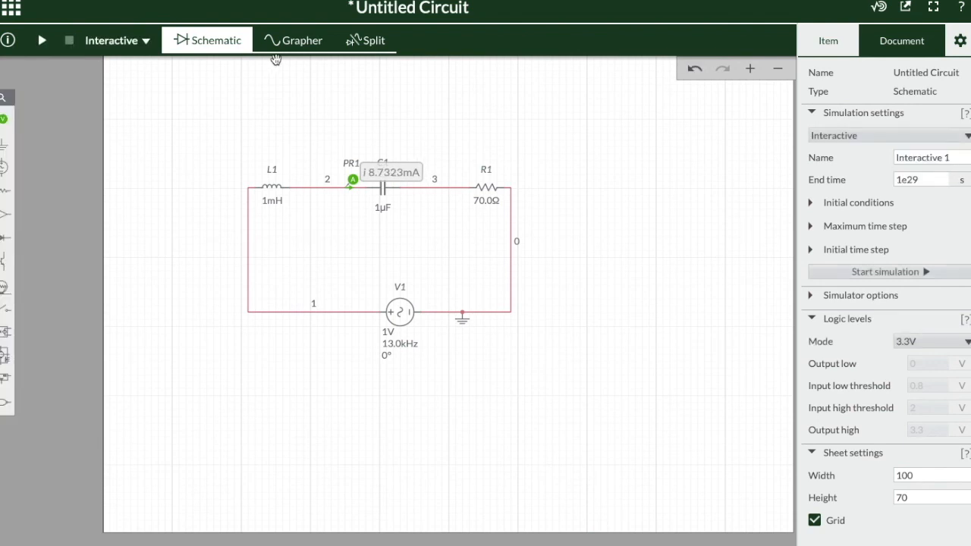
Show the full graph and set its time axis to 0 to 1.6 ms.
click(299, 47)
scroll(947, 444, down, 3)
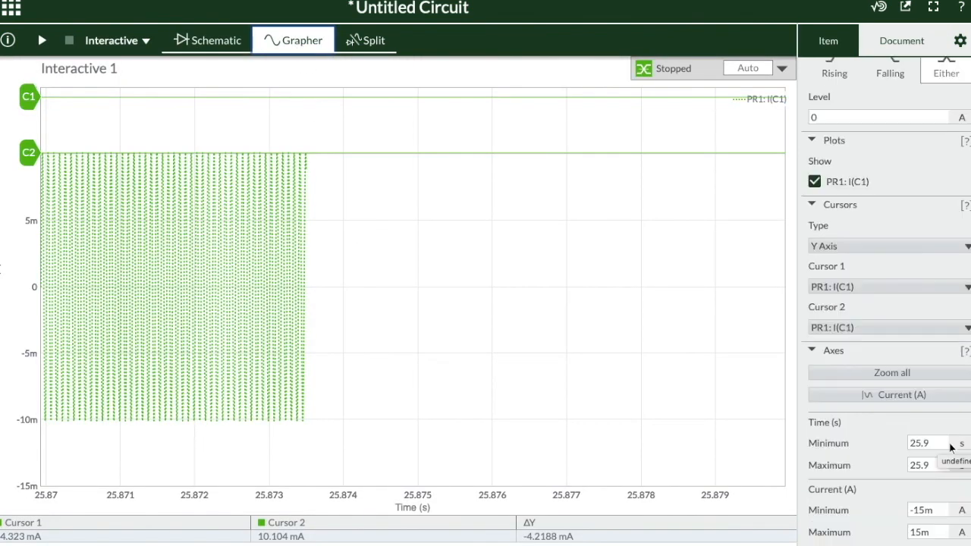
click(932, 442)
double_click(927, 442)
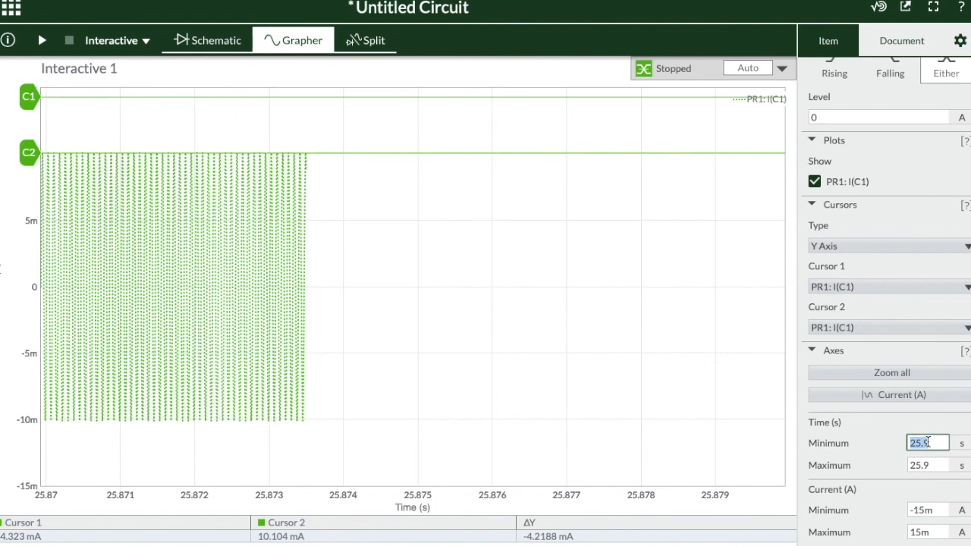
text(0)
click(800, 392)
double_click(927, 465)
text(1.6m)
key(Return)
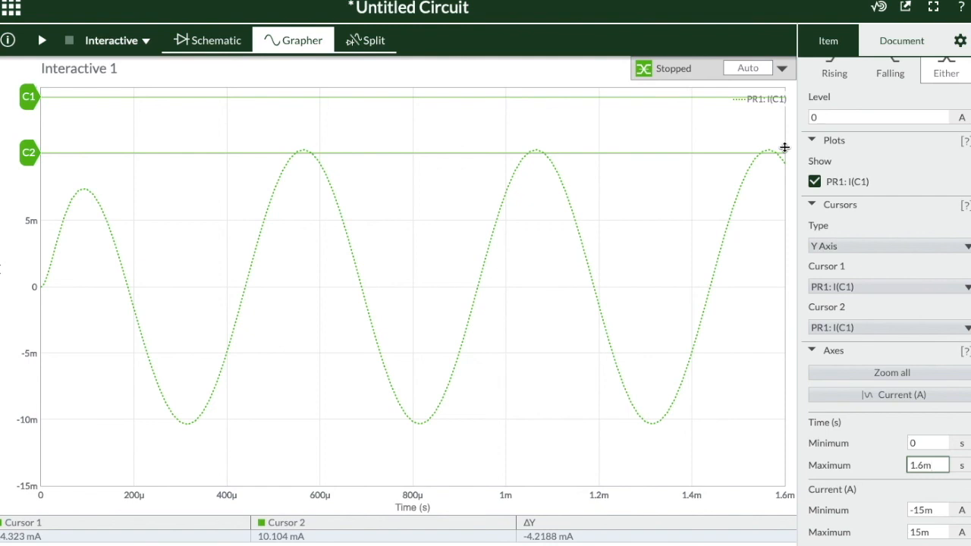
Raise horizontal cursor 2 to the steady-state current peak at about 10.42 mA.
mouse_move(84, 194)
drag(355, 154, 356, 150)
Switch the graph cursors to X Axis type and move cursor 1 toward the current peak just after 1 ms.
scroll(908, 398, down, 1)
scroll(909, 397, up, 1)
click(821, 251)
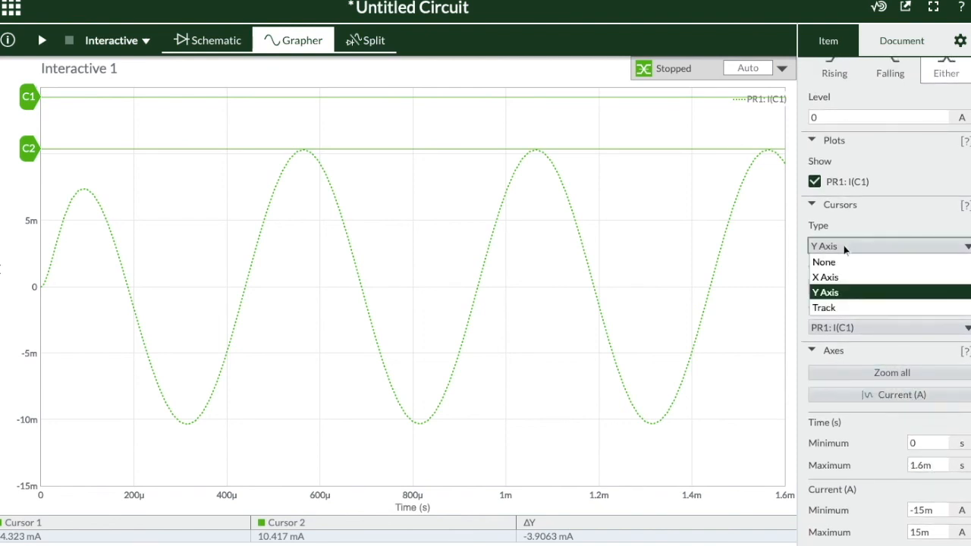
click(825, 277)
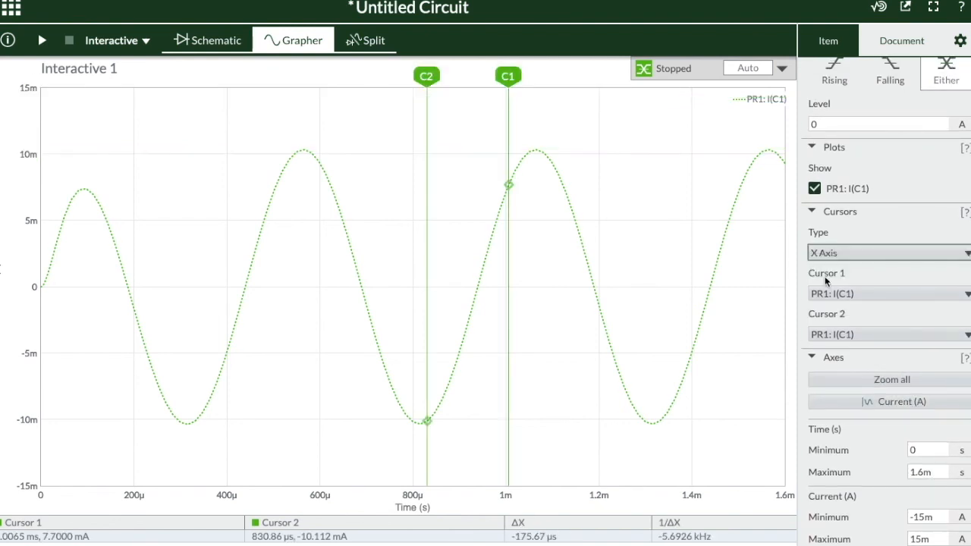
drag(509, 112, 531, 111)
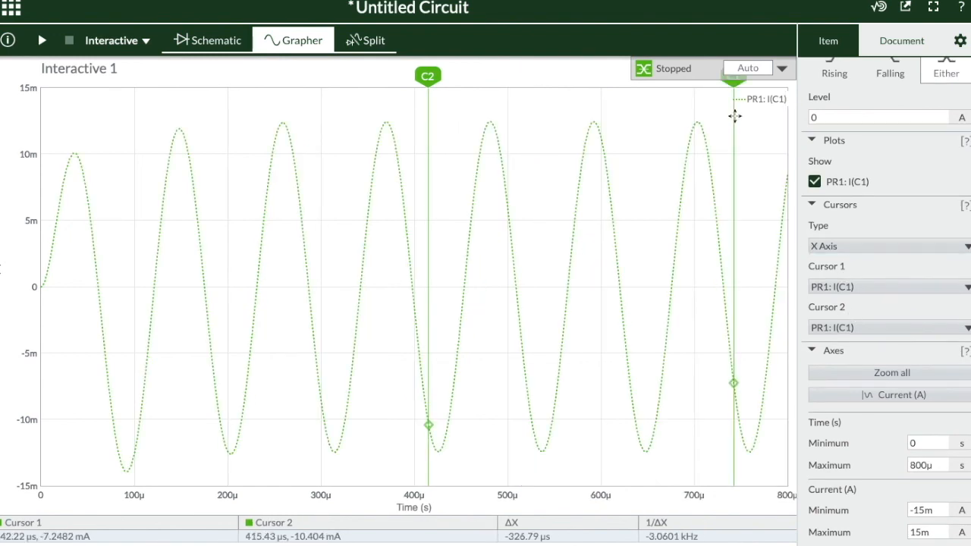
Measure the current peaks with cursor 1 at about 593 µs and 482 µs, and return to the schematic.
drag(734, 115, 593, 109)
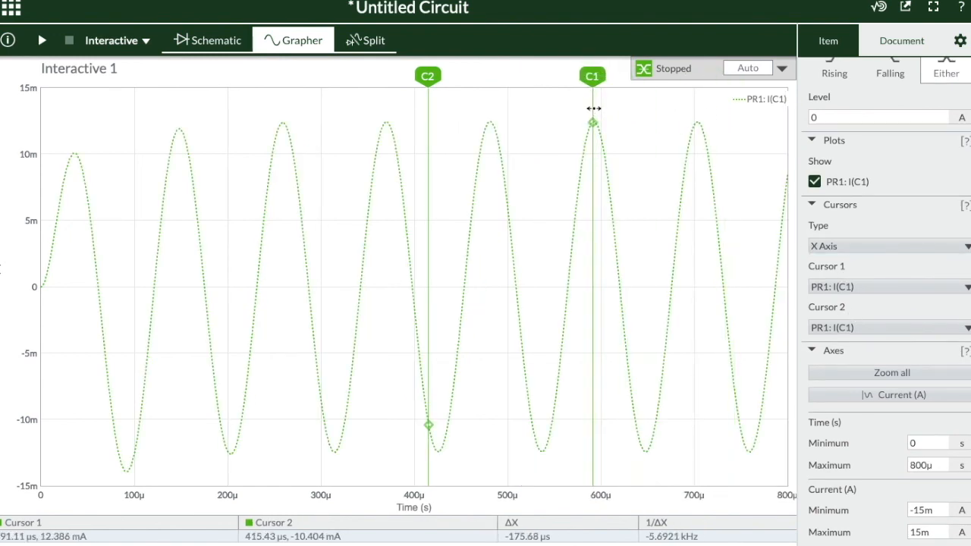
drag(593, 109, 595, 108)
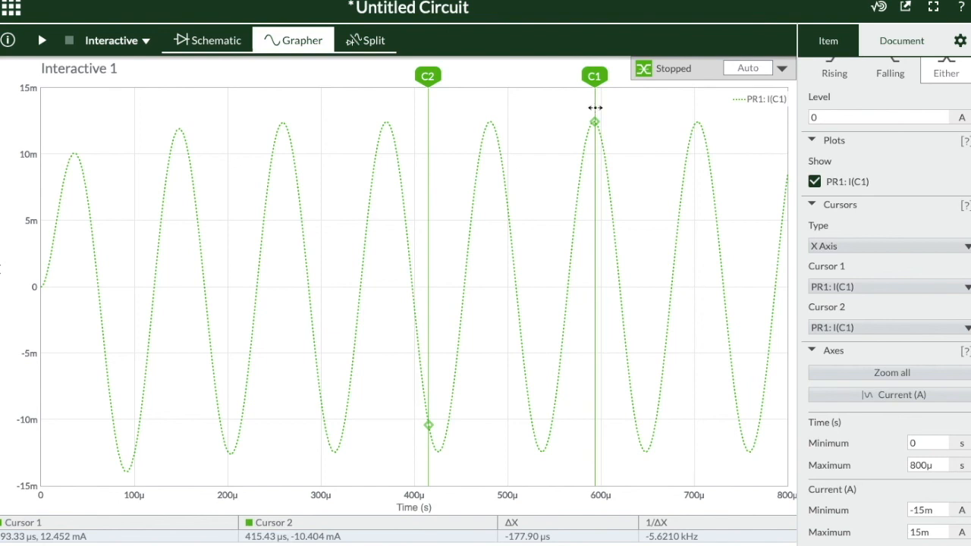
drag(595, 109, 491, 112)
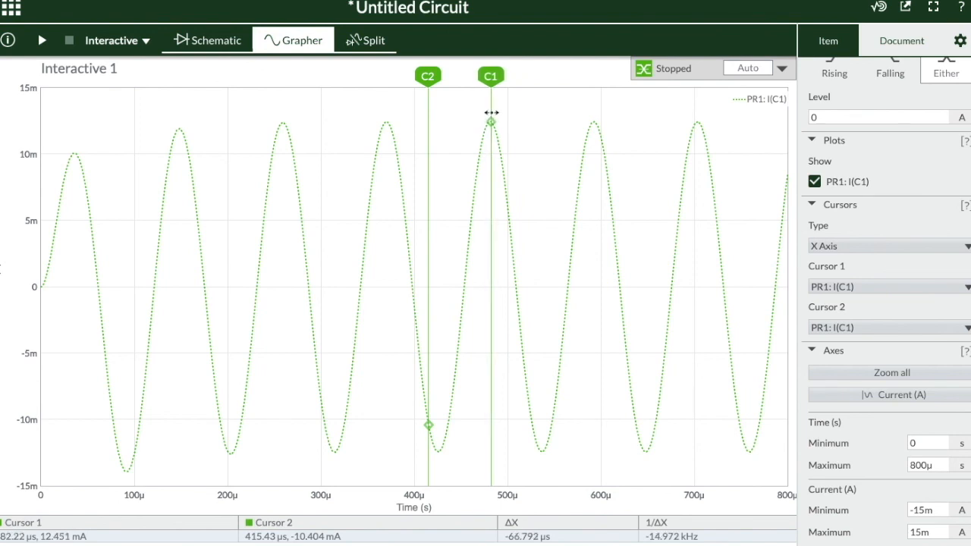
click(214, 43)
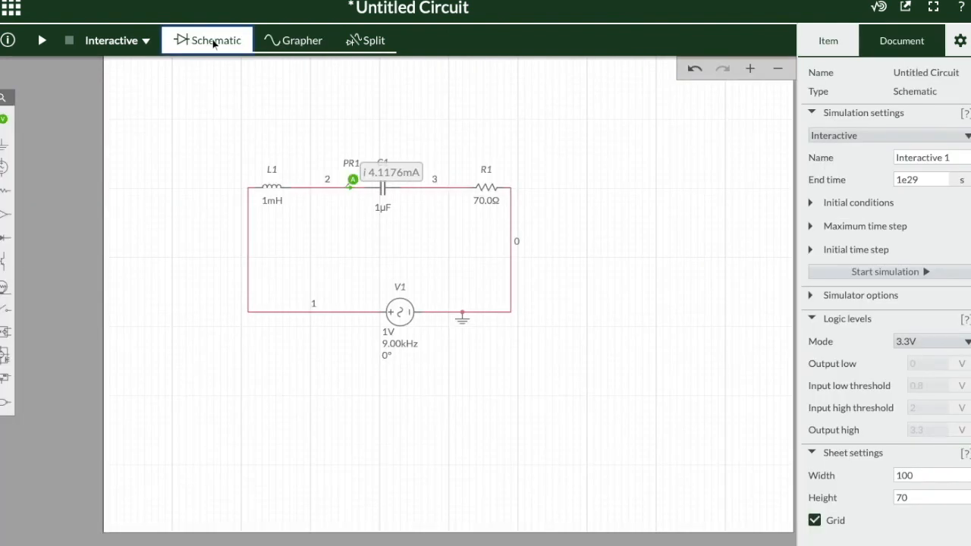